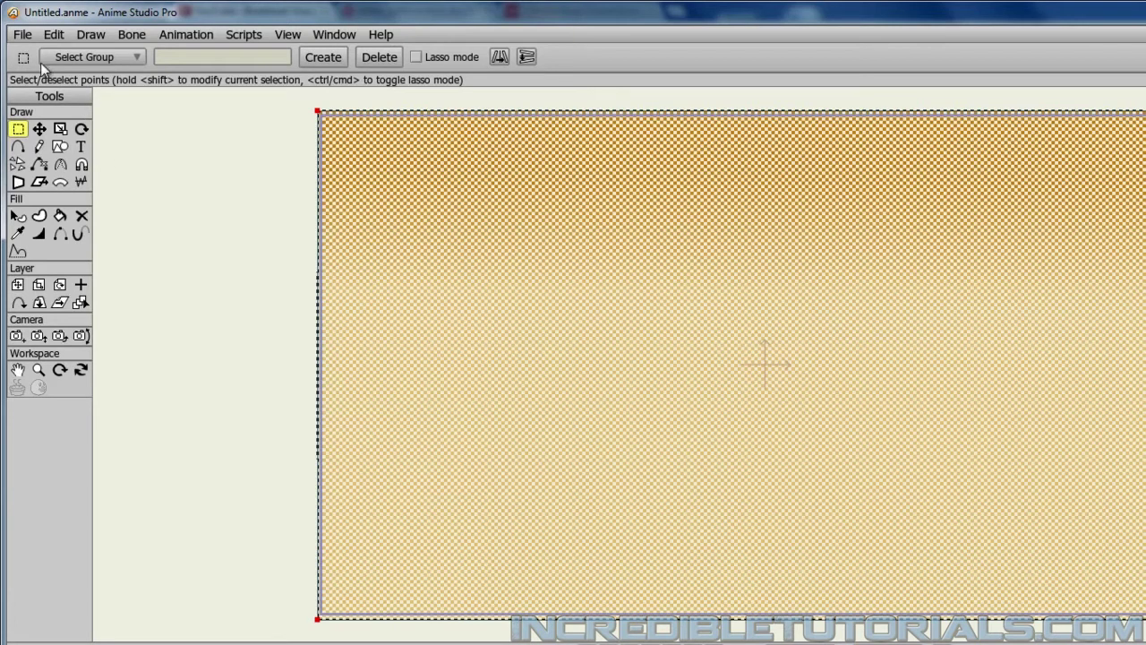
Import the Mountains 1 layer from the 03_Alien-Shoot-Tutorials project file
left_click(23, 35)
mouse_move(109, 236)
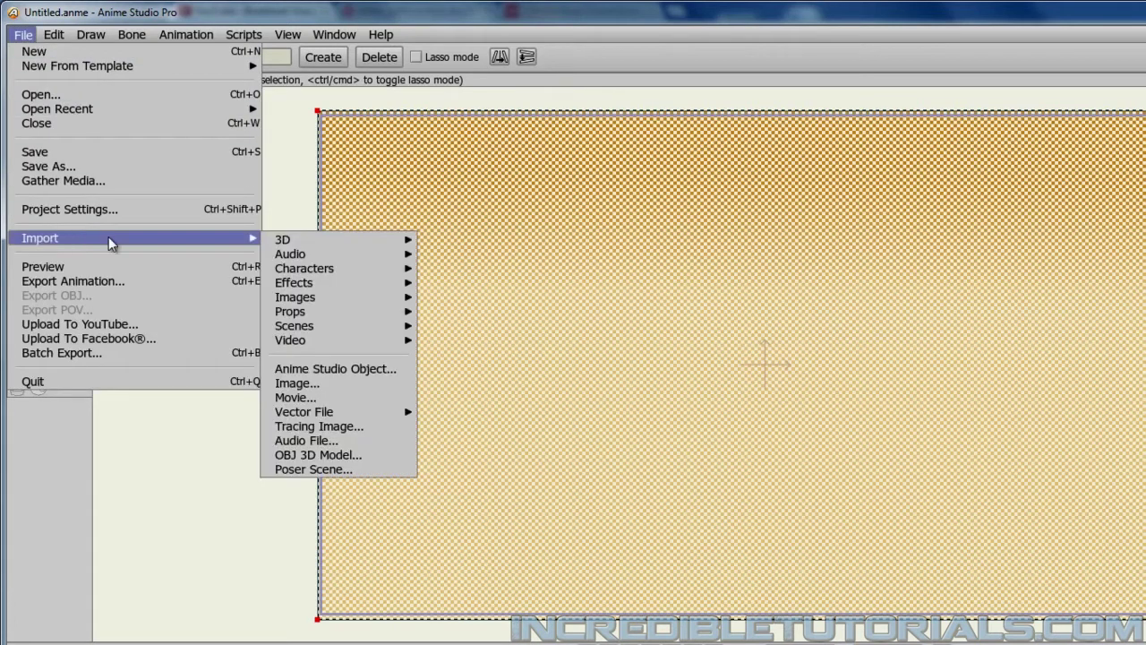
left_click(332, 373)
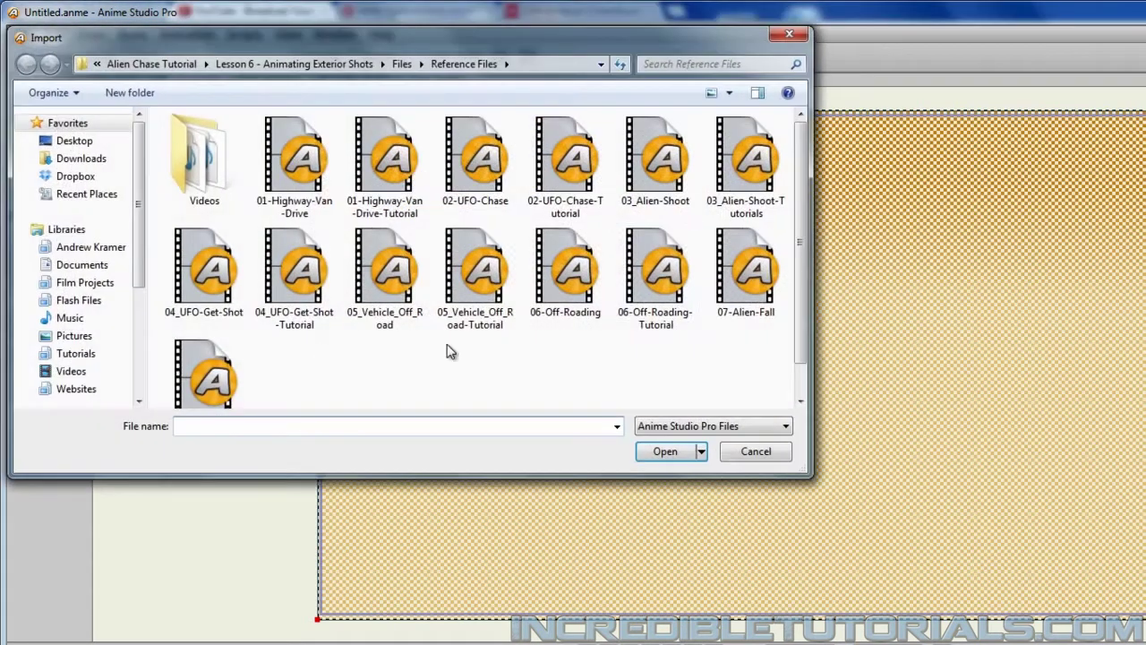
double_click(734, 170)
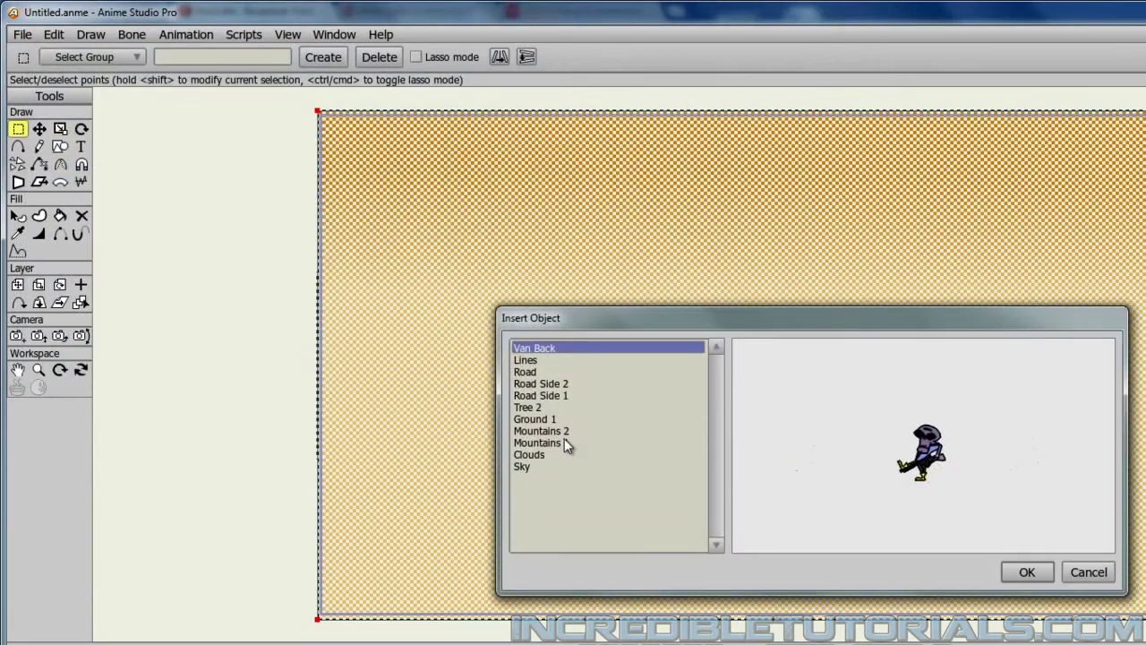
left_click(547, 442)
left_click(1026, 571)
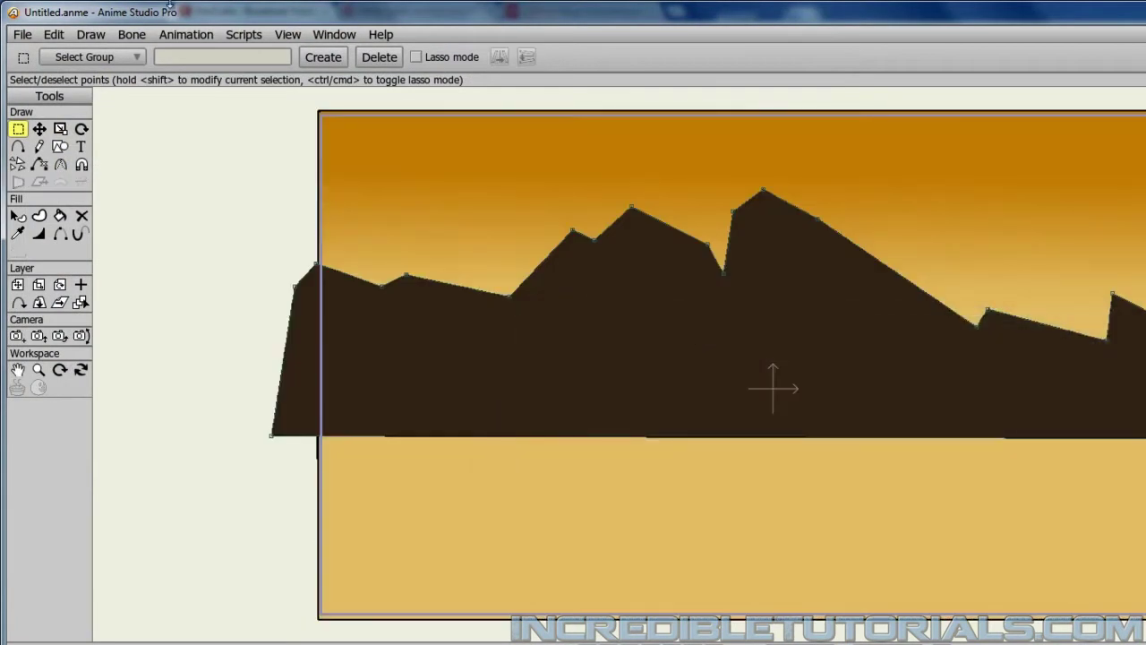
Import the Mountains 2 layer from the 03_Alien-Shoot-Tutorials project file
left_click(22, 36)
mouse_move(85, 233)
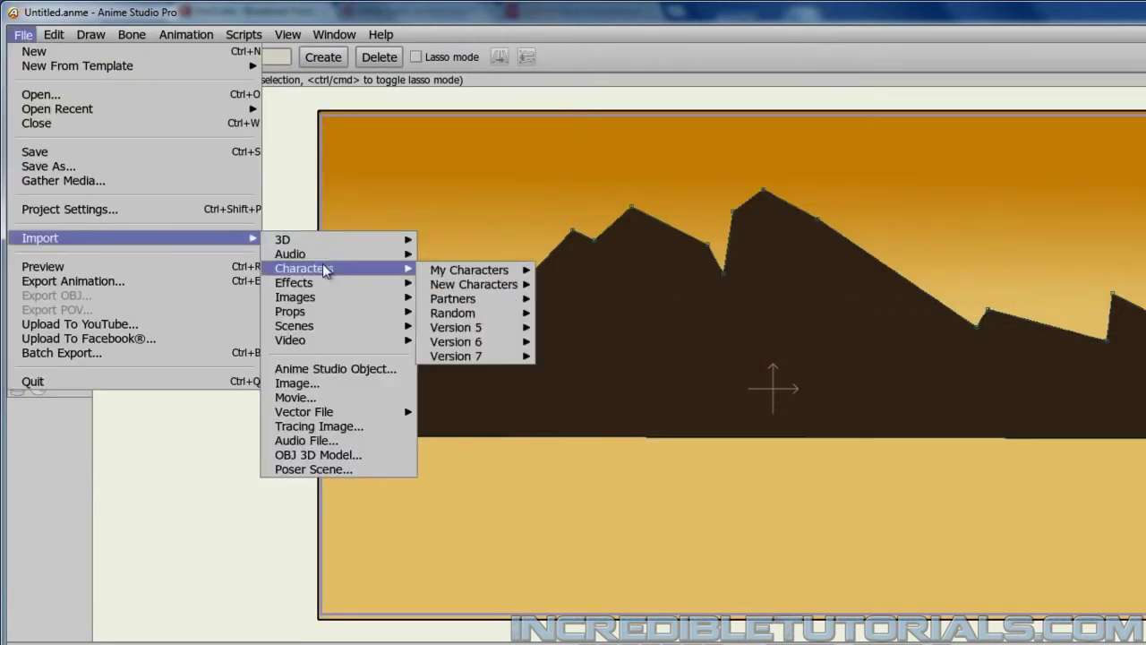
left_click(358, 368)
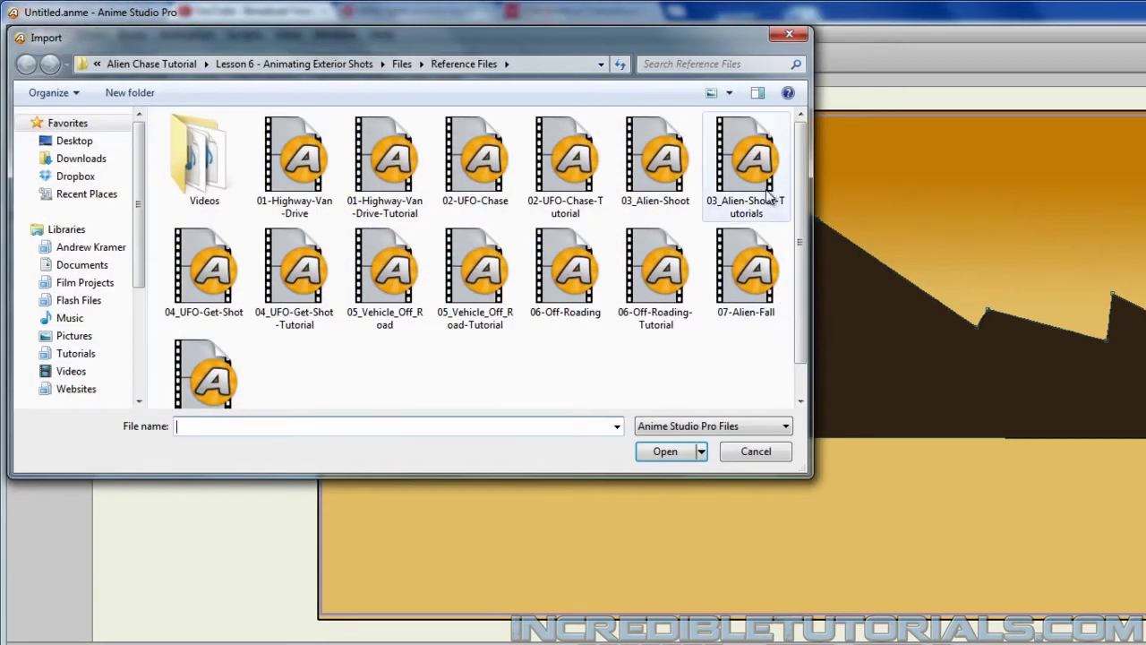
double_click(768, 195)
left_click(559, 432)
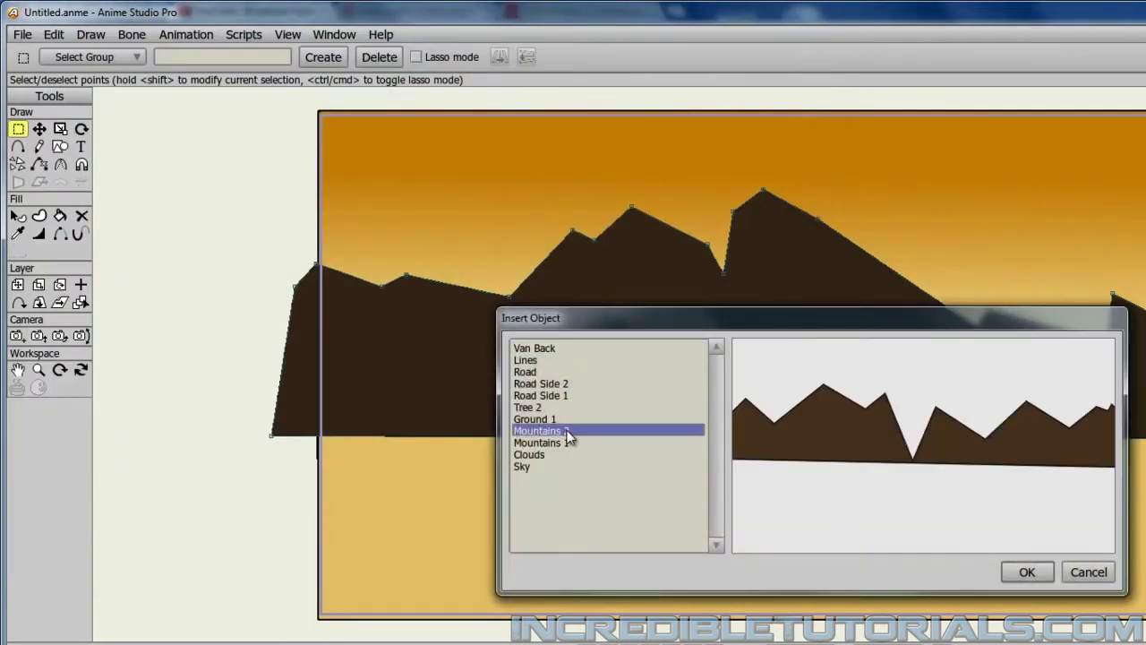
left_click(1040, 578)
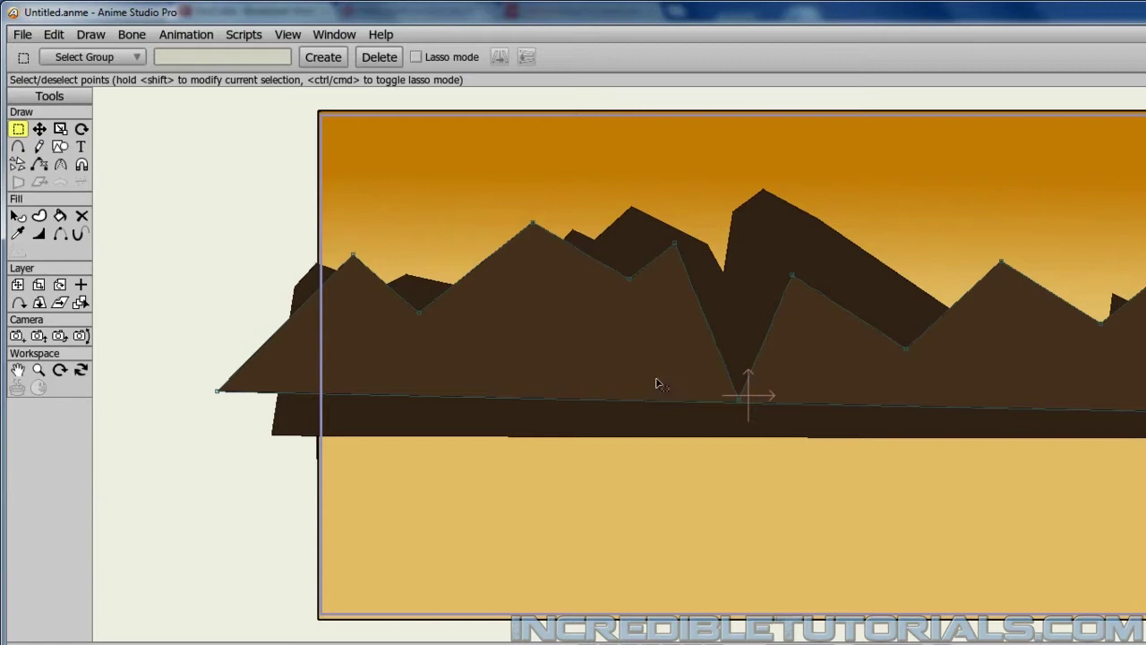
Import the Van Back group from the 03_Alien-Shoot-Tutorials project file
left_click(22, 34)
mouse_move(179, 237)
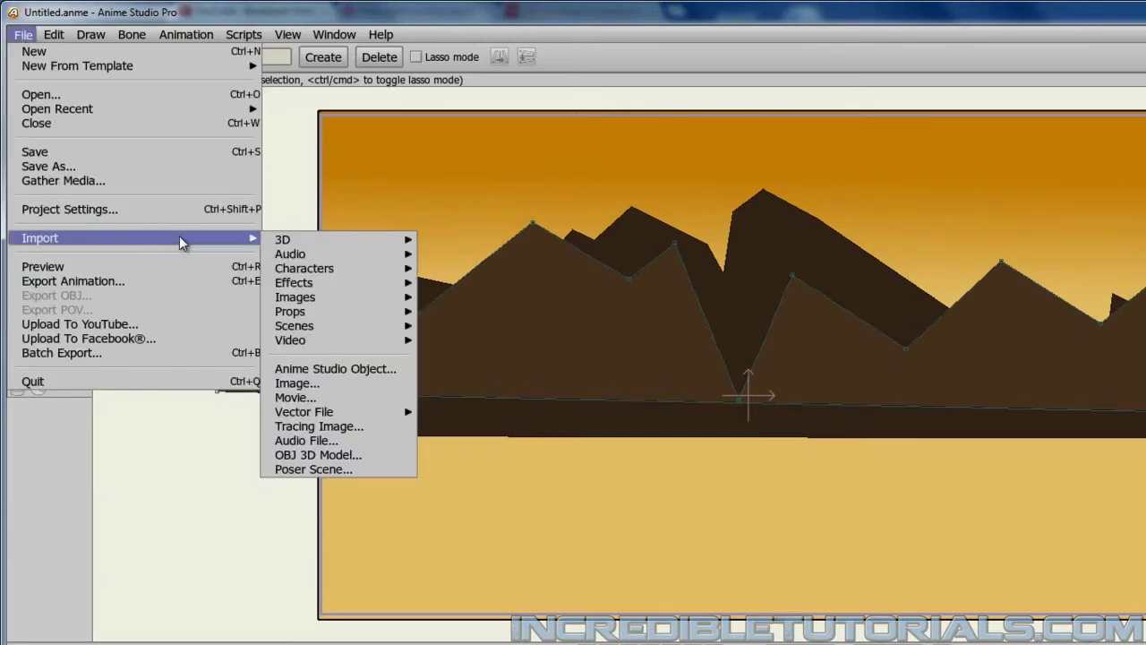
left_click(337, 368)
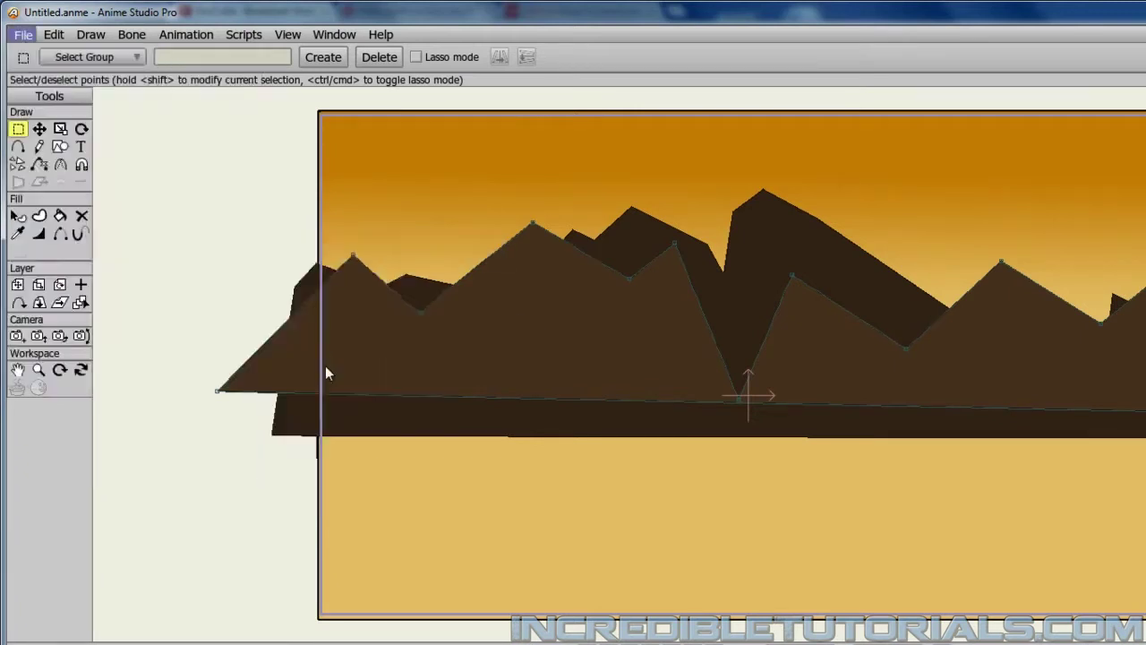
double_click(739, 191)
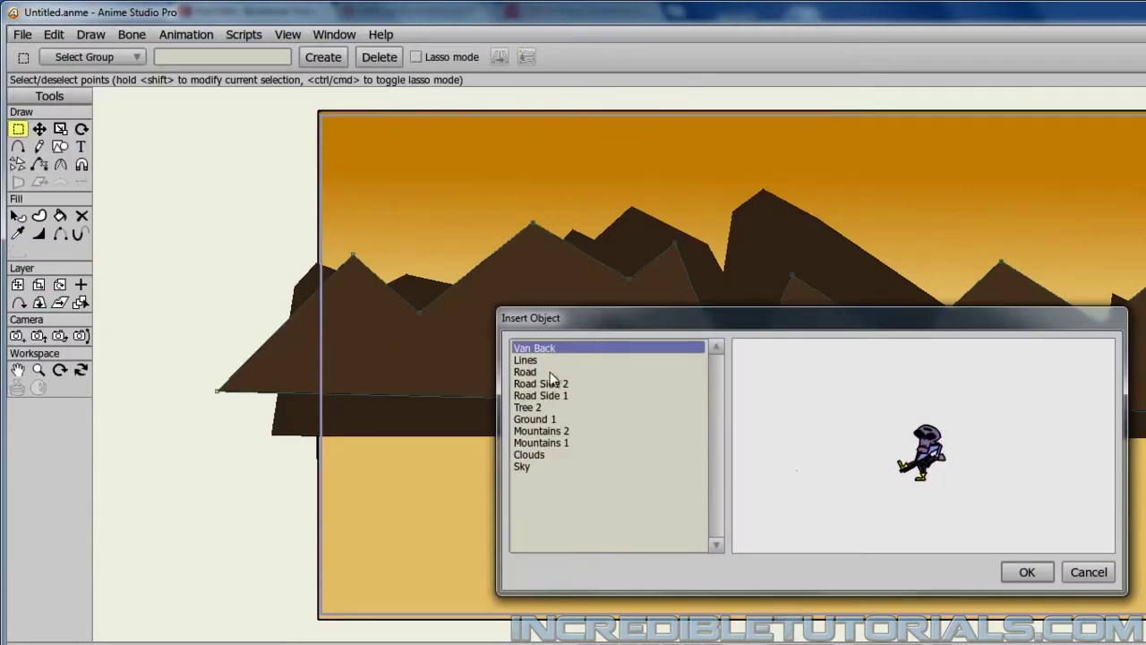
left_click(1030, 577)
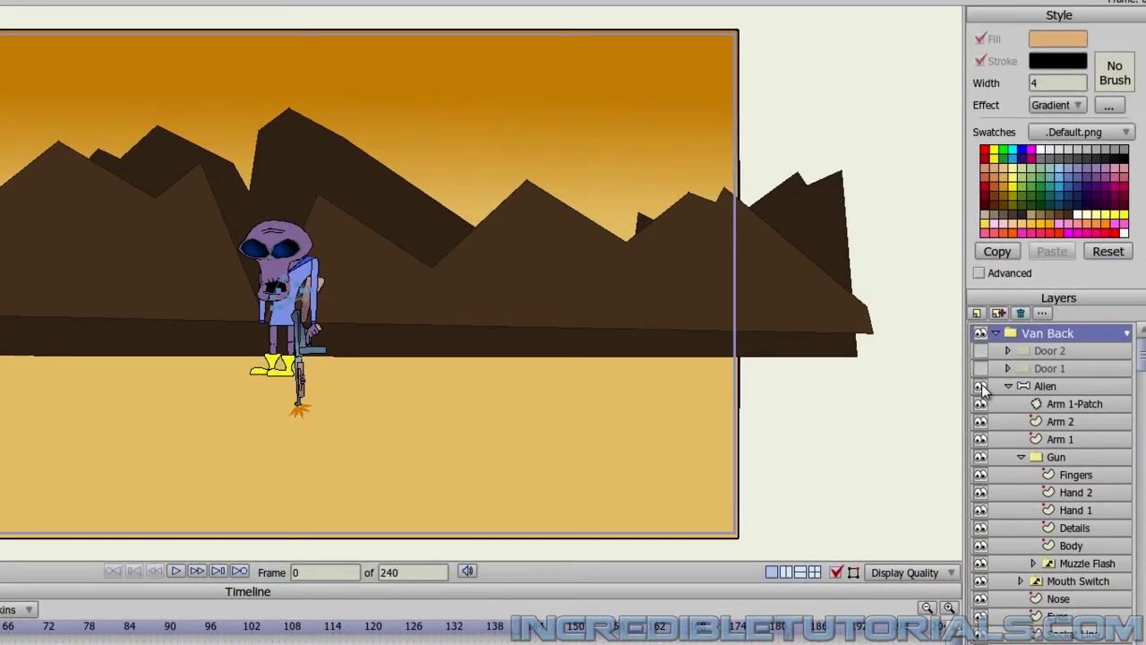
Make all sublayers of the Van Back group visible and collapse the Alien and Van Back groups
left_click(982, 390, "alt")
left_click(982, 391, "alt")
left_click(982, 390, "alt")
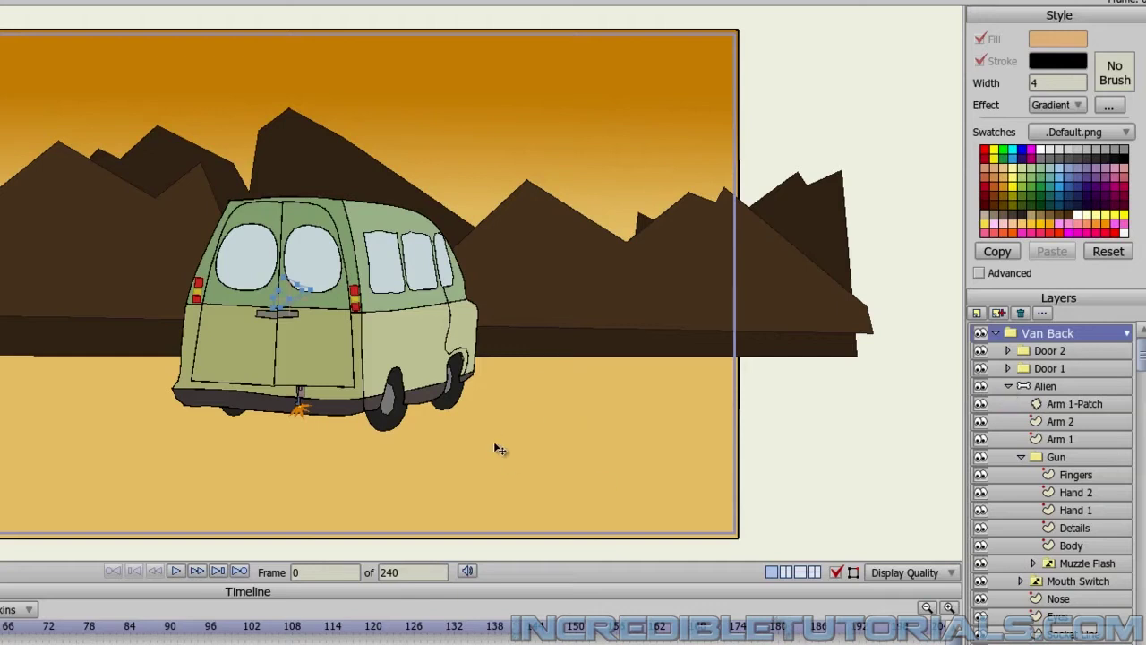
left_click(1008, 386)
left_click(998, 334)
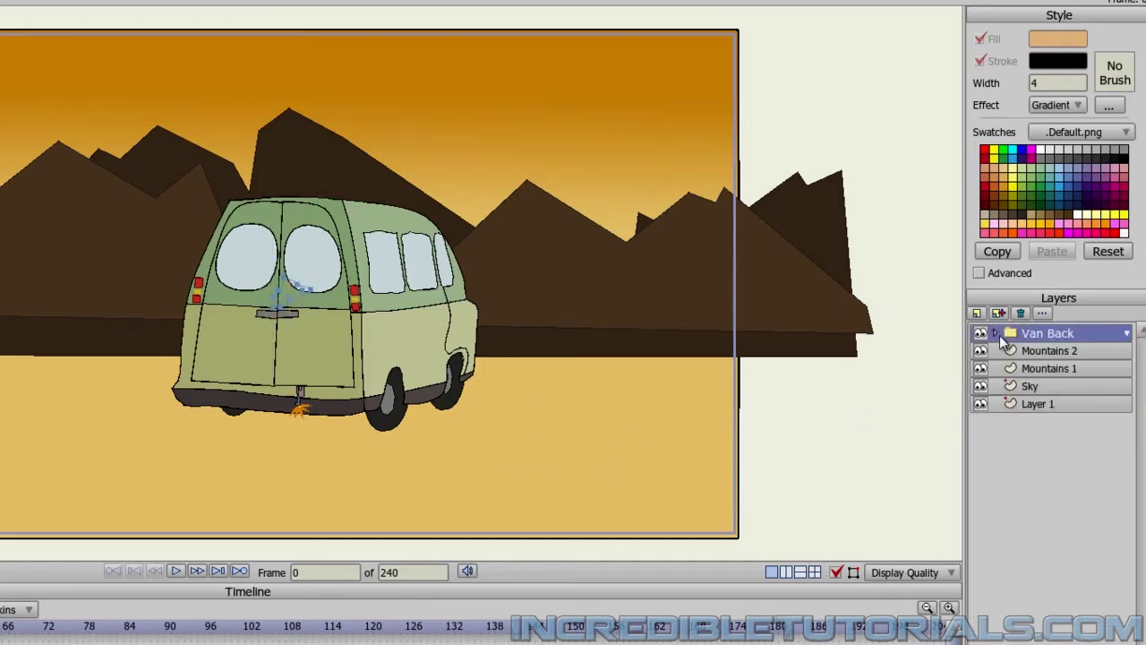
Select the Mountains 1 and Mountains 2 layers and lower them together to the bottom of the frame, at about Y -3.82
left_click(1044, 354)
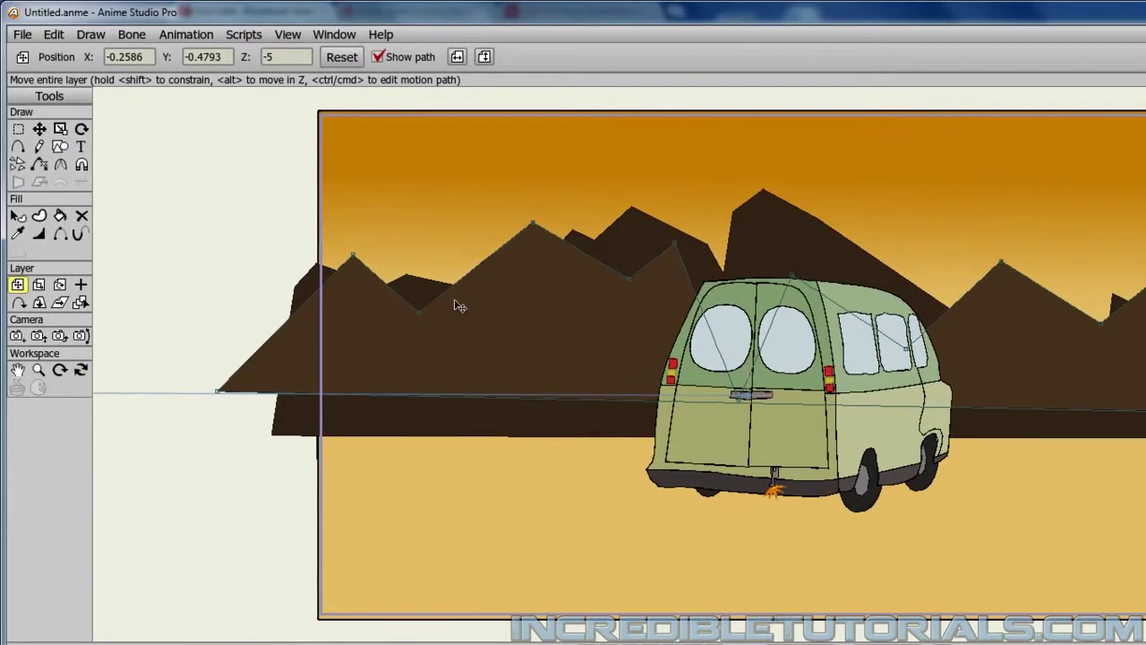
left_click_drag(459, 306, 563, 543)
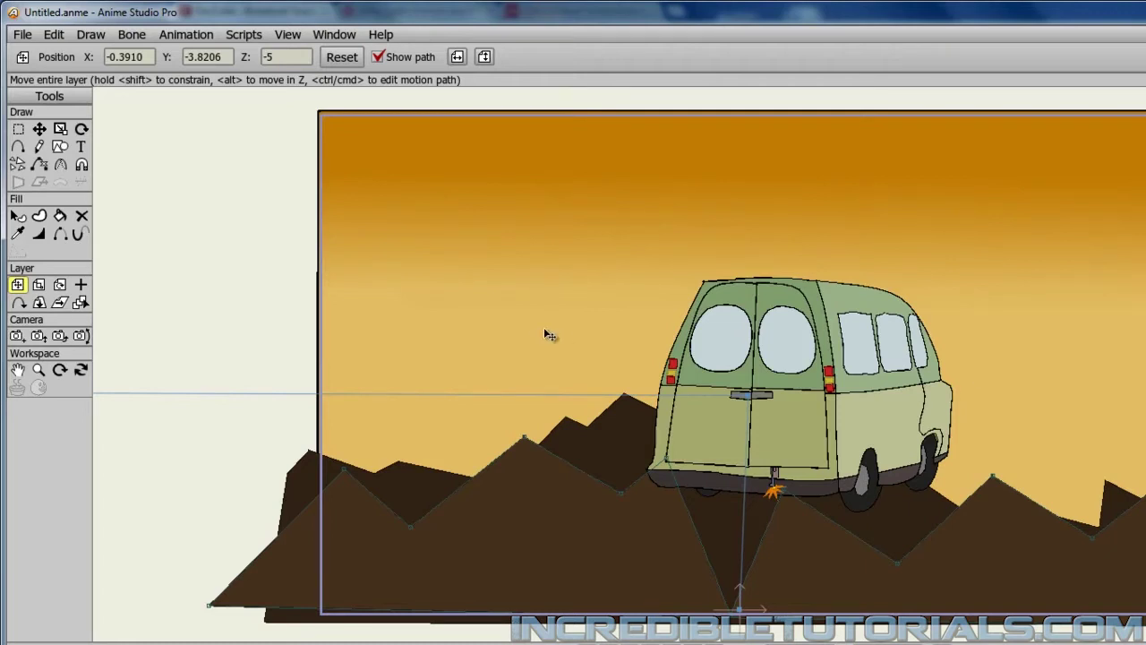
Zoom the camera in on the back of the van and track it to about X 0.044, Y -0.112
left_click(18, 337)
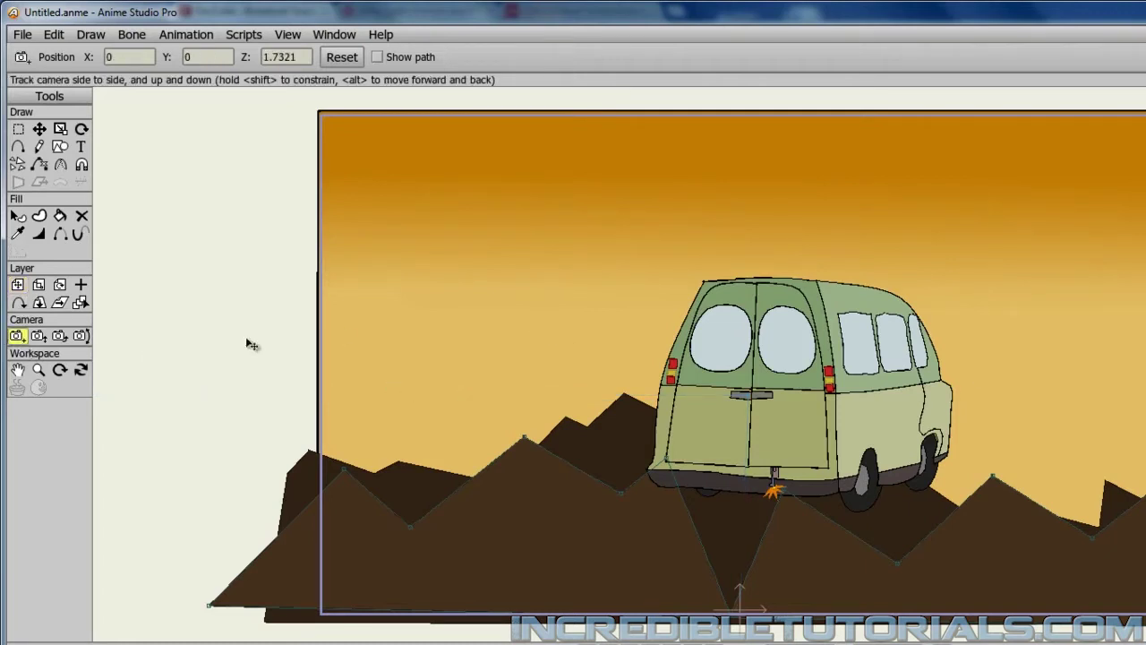
left_click(38, 337)
left_click_drag(627, 385, 628, 531)
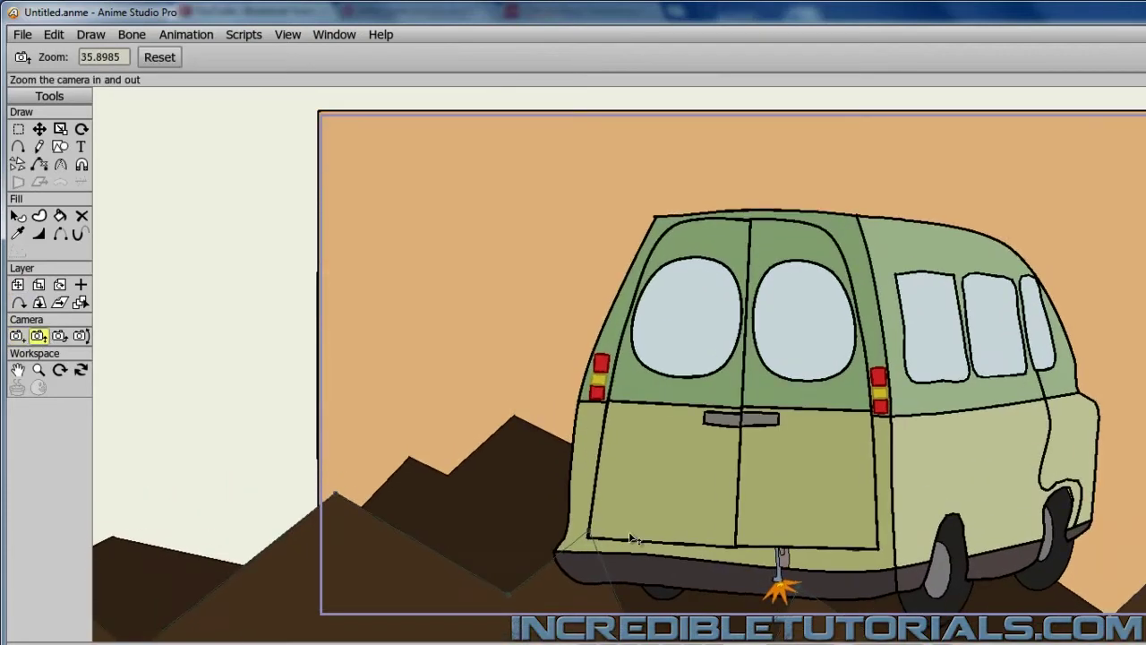
left_click_drag(583, 389, 578, 452)
left_click(19, 336)
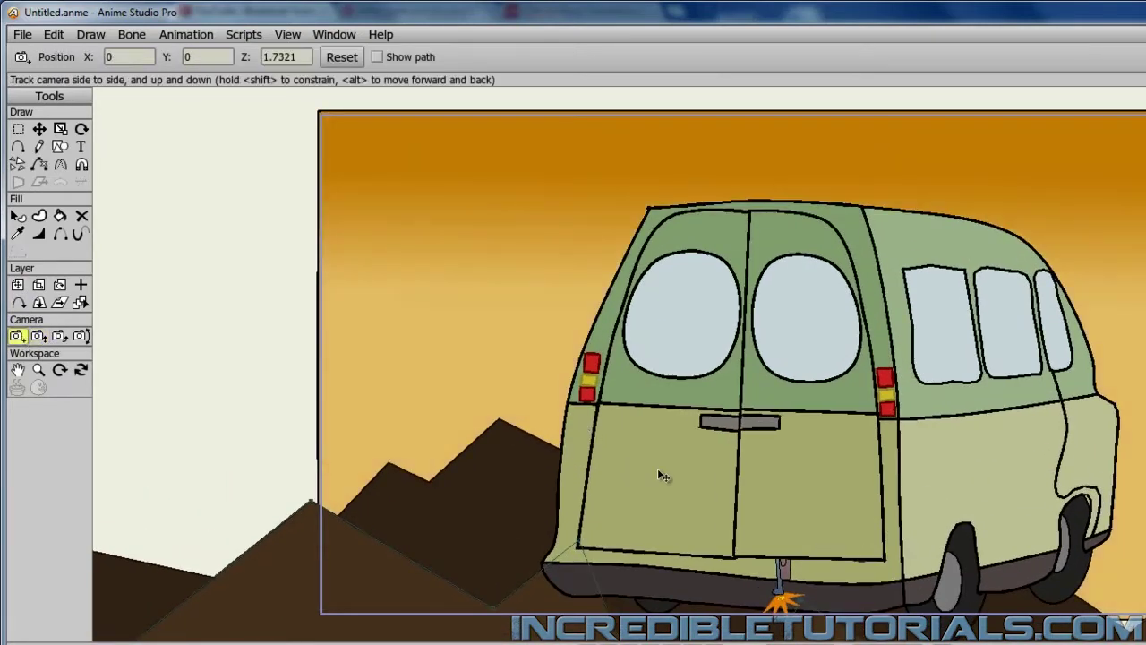
left_click_drag(632, 483, 624, 467)
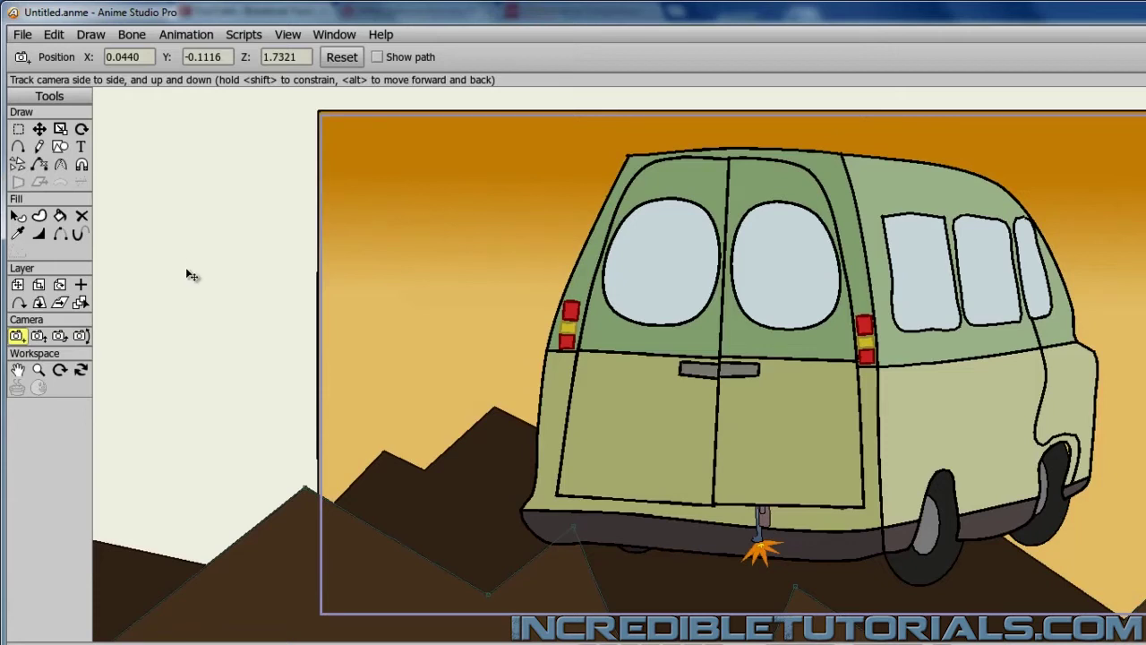
Raise both mountain layers behind the van to about X -0.30, Y -2.37
left_click(17, 284)
left_click_drag(459, 607, 477, 442)
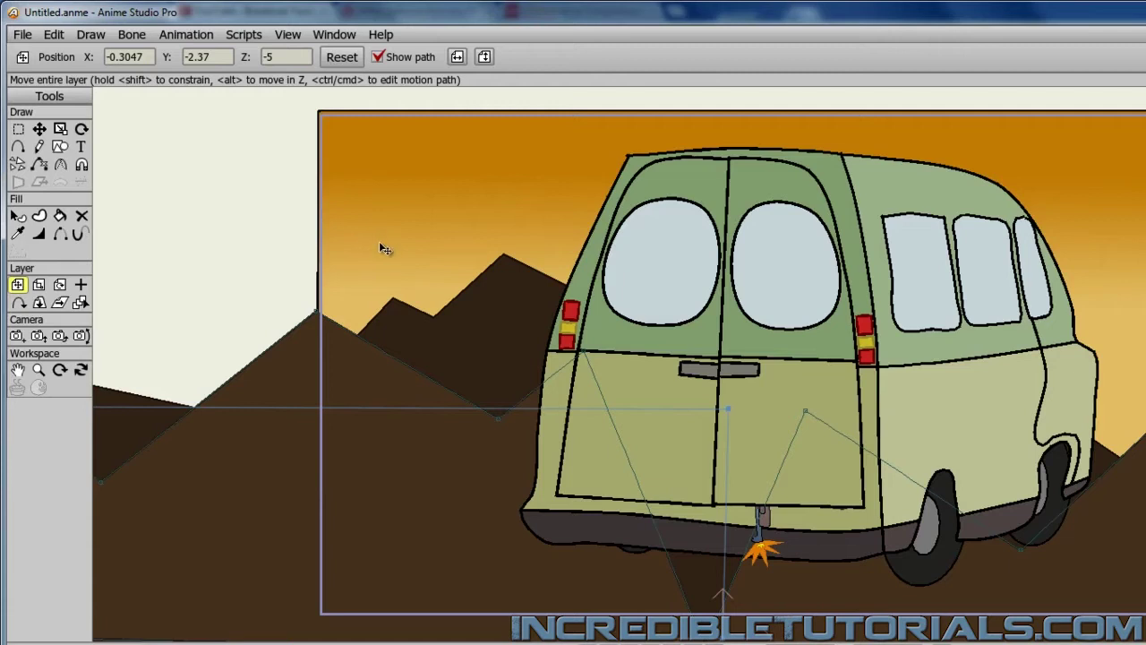
Clear all animation from the document
left_click(206, 36)
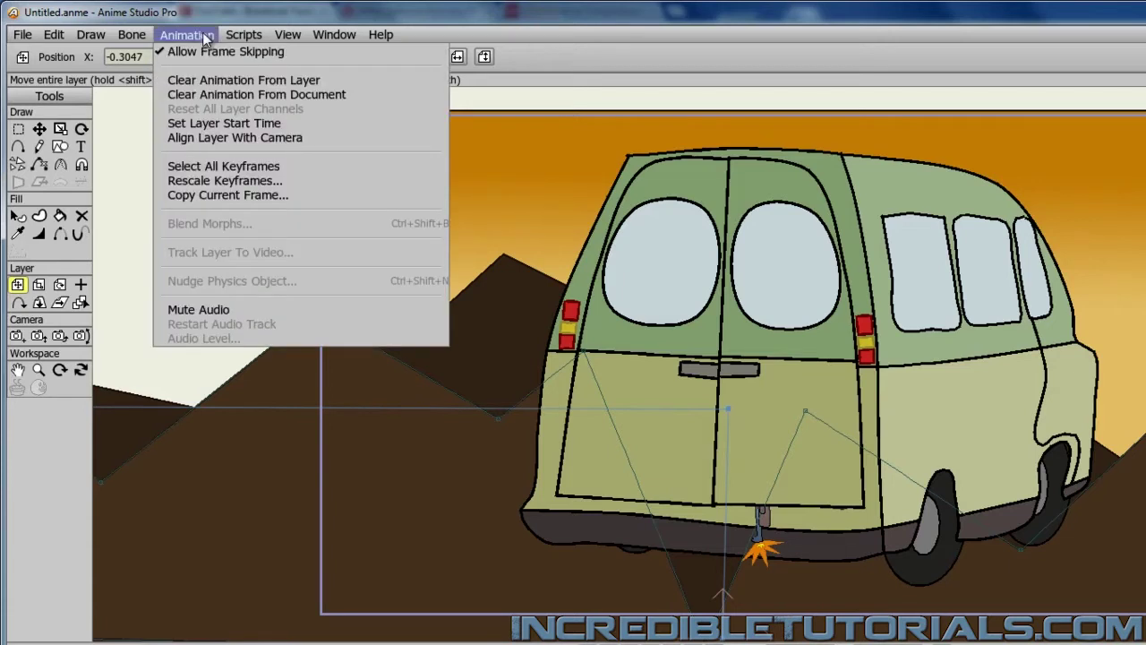
left_click(215, 96)
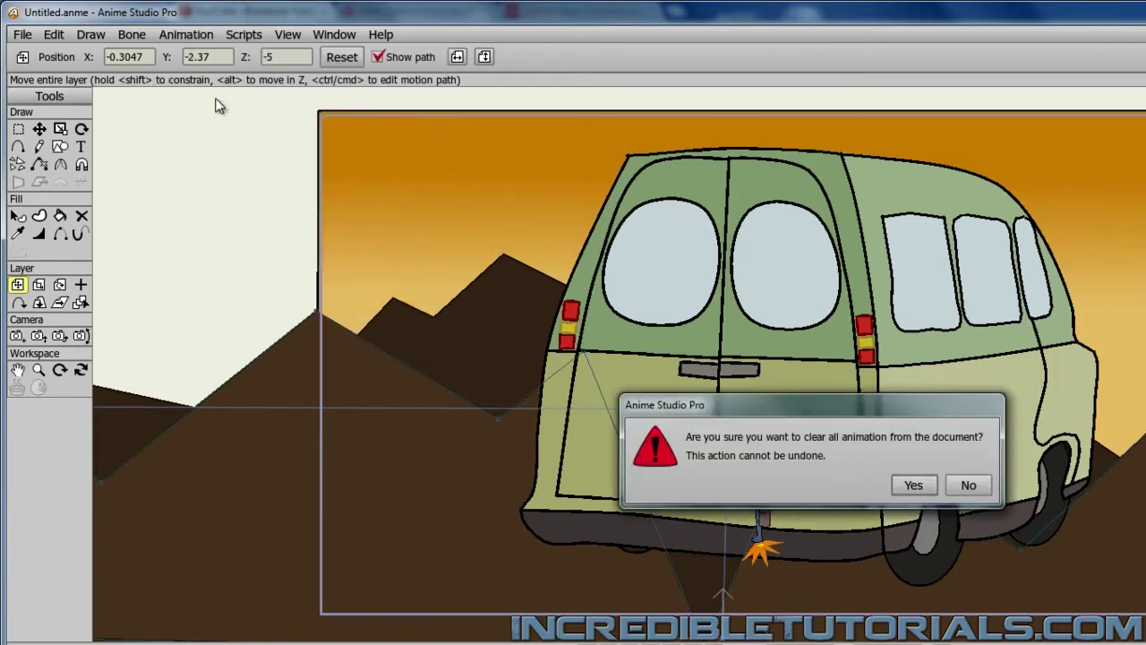
left_click(912, 485)
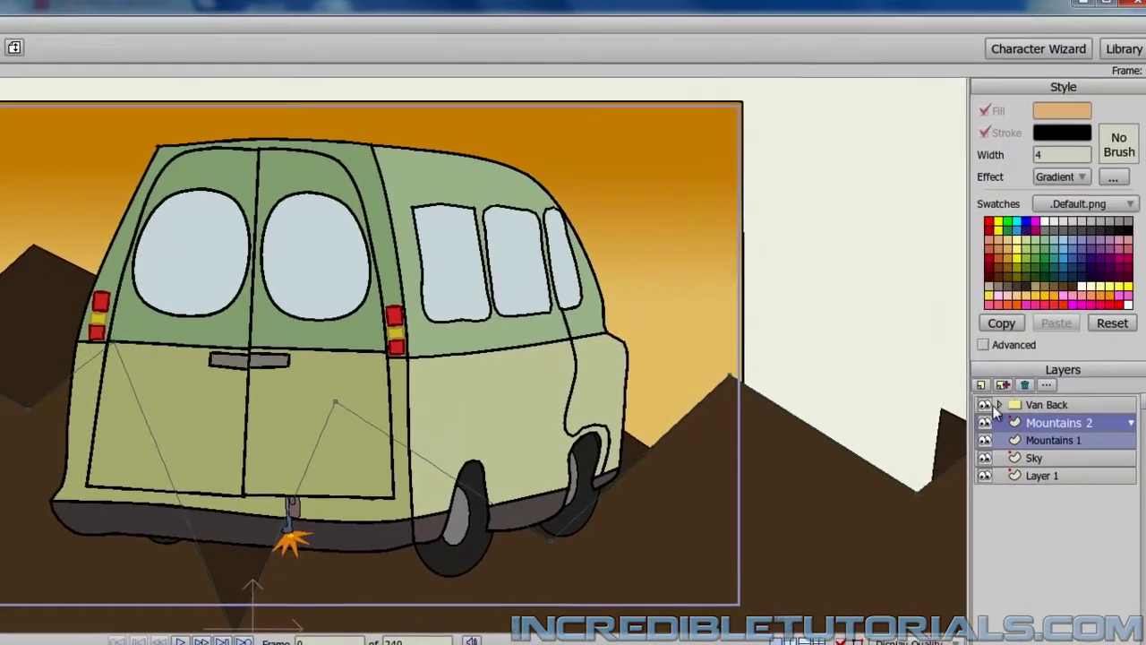
Rotate the van's Door 2 layer open by about 78 degrees around Y and move it to the doorway's hinge edge
left_click(998, 405)
left_click(998, 406)
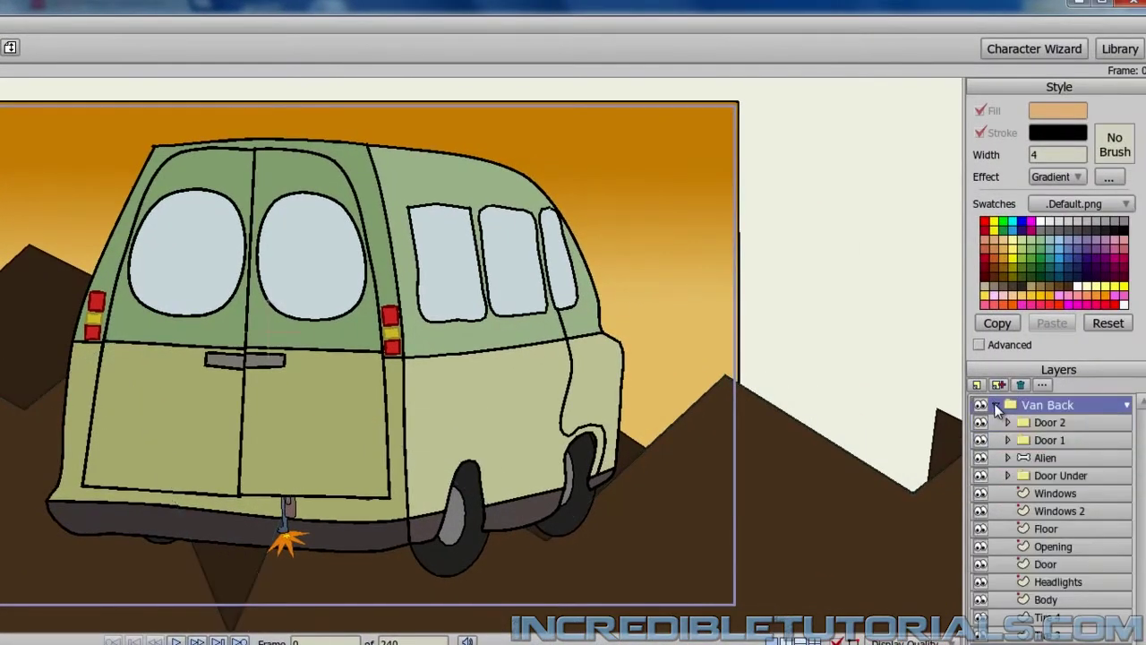
left_click(1064, 424)
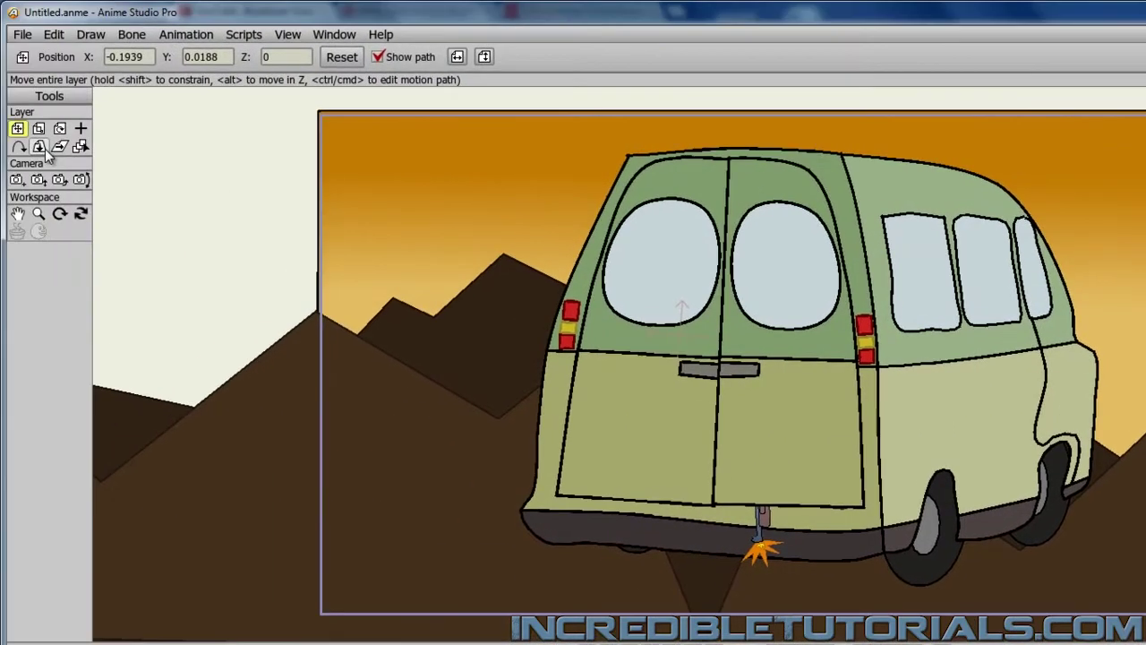
left_click(39, 146)
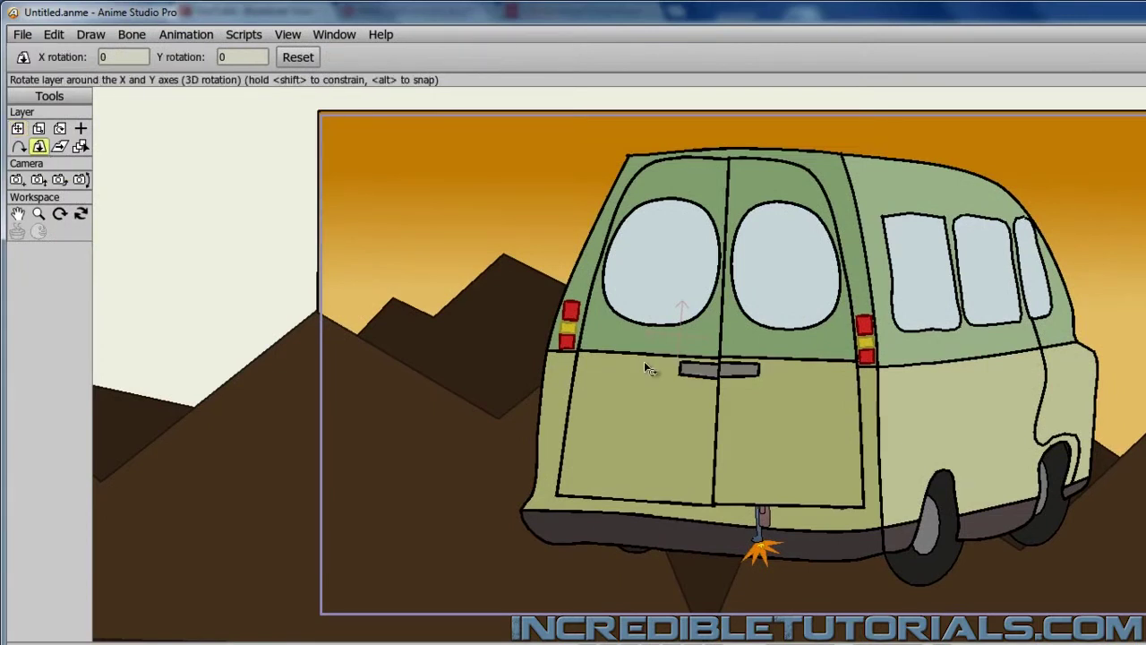
left_click_drag(734, 374, 1143, 388)
left_click(20, 129)
left_click_drag(704, 374, 850, 388)
Refine the 3D rotation of Door 2 and reposition it against the door frame at about X 0.196, Y -0.028
left_click(39, 146)
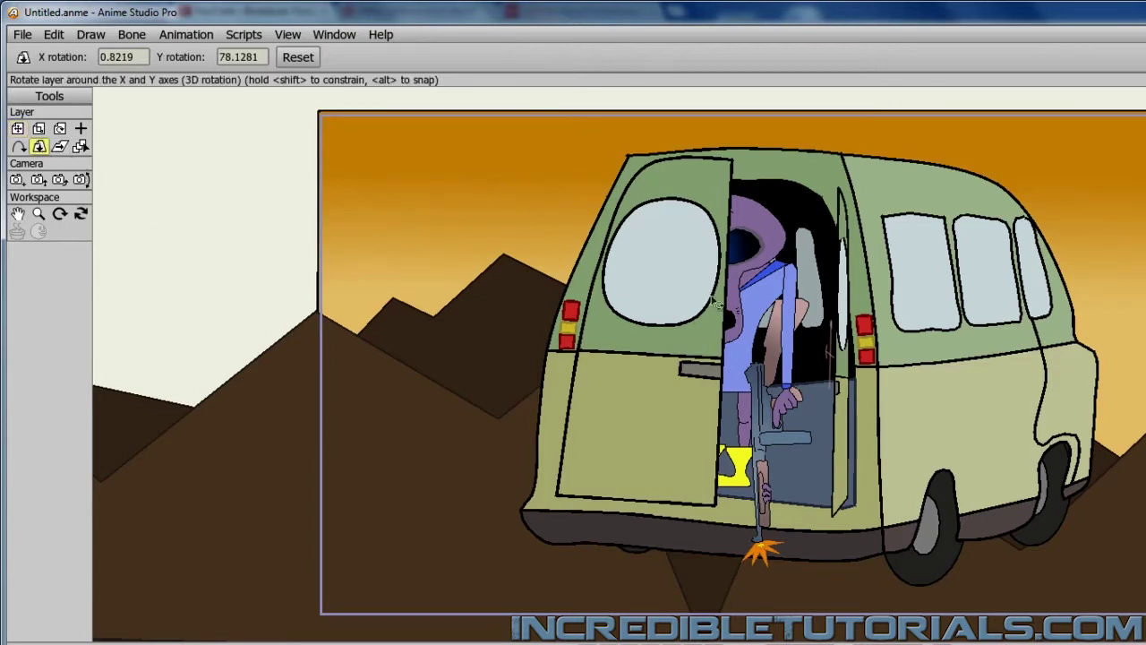
left_click_drag(848, 330, 788, 308)
left_click(17, 128)
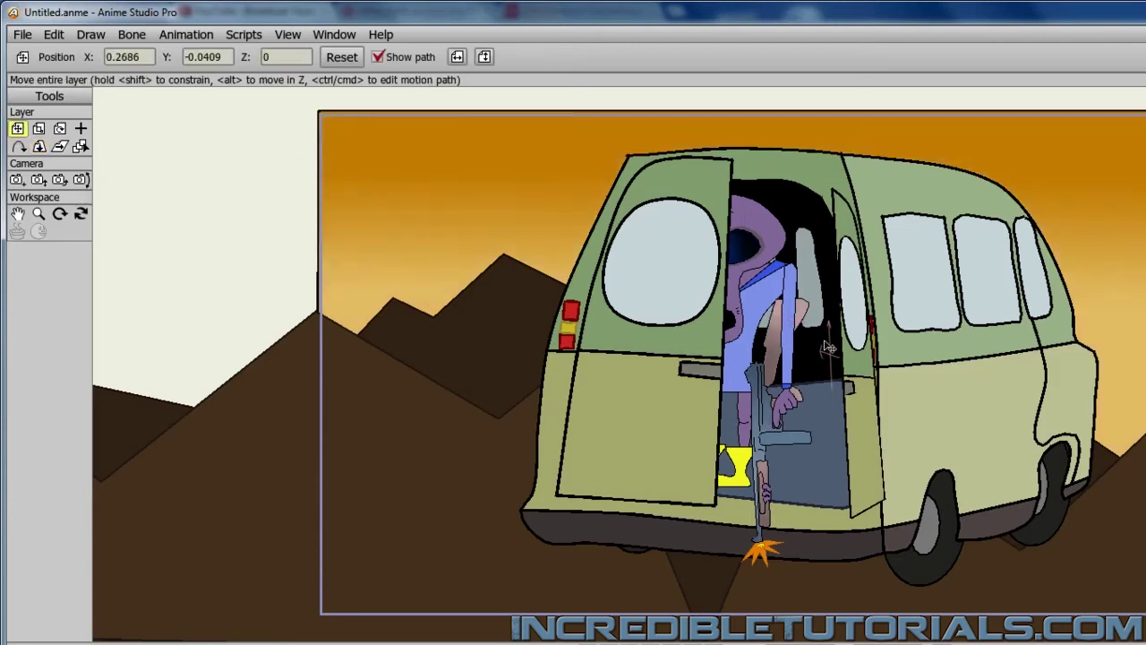
left_click_drag(858, 352, 820, 344)
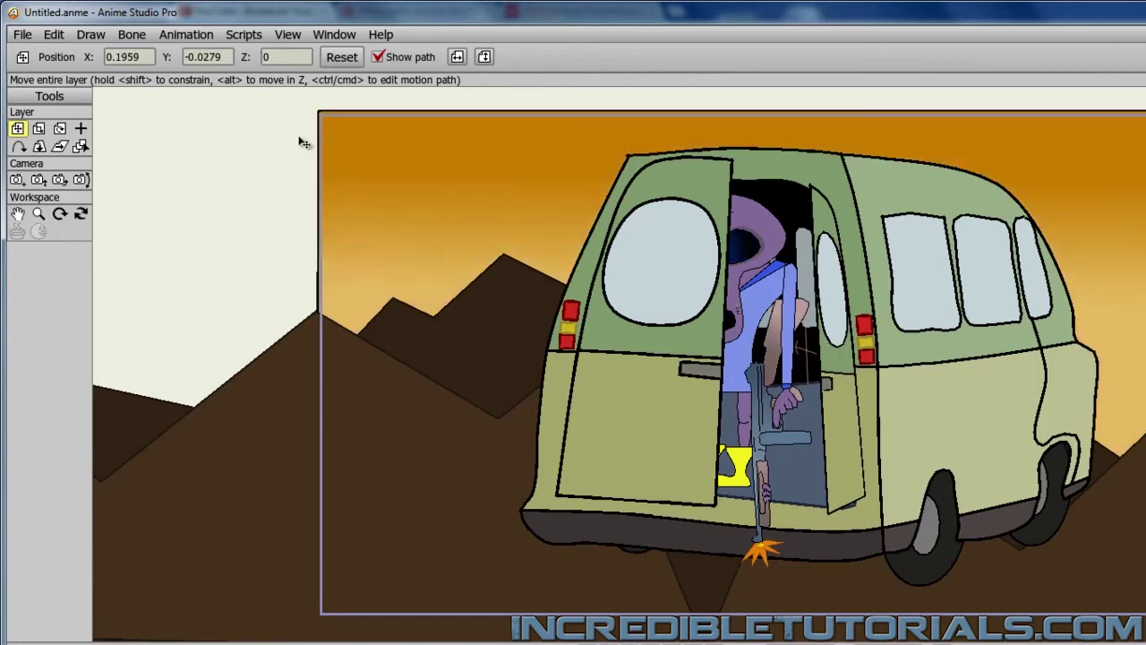
Scale the opened Door 2 layer to about 1.068 horizontally and 1.06 vertically, undoing any excess resize
left_click(38, 128)
left_click_drag(811, 188, 754, 183)
key("ctrl+z")
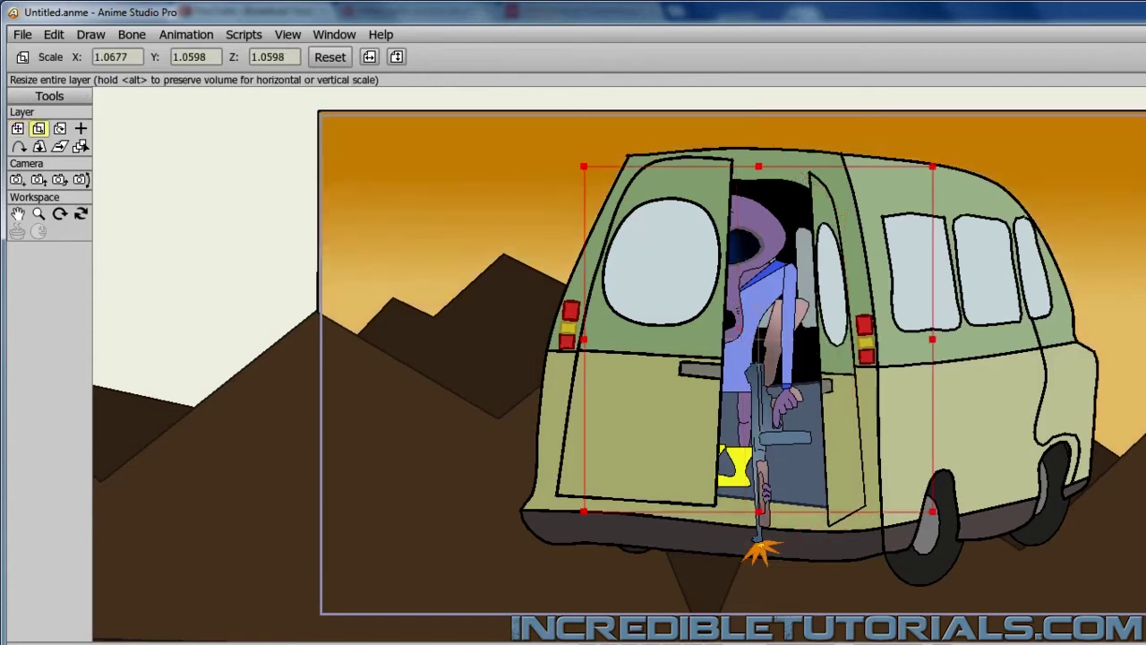
Select the Door 1 layer and rotate it open around the Y axis
left_click(38, 146)
left_click_drag(602, 304, 231, 328)
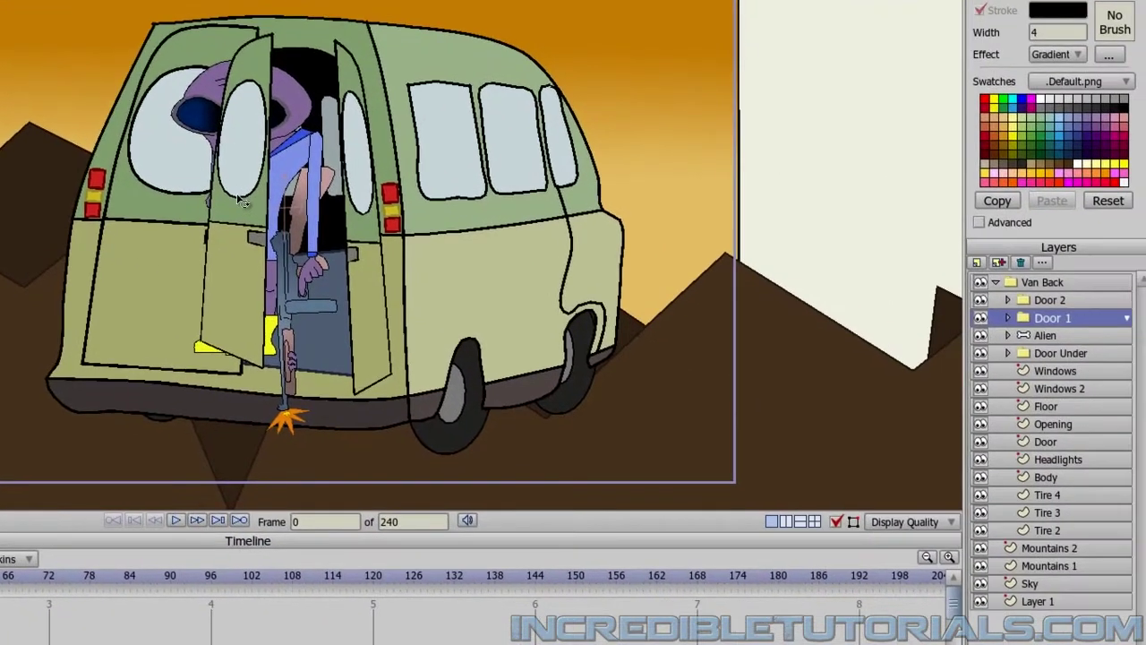
Hide Door 1 temporarily to check the Door Under layer beneath it, then show and reselect Door 1
left_click(980, 318)
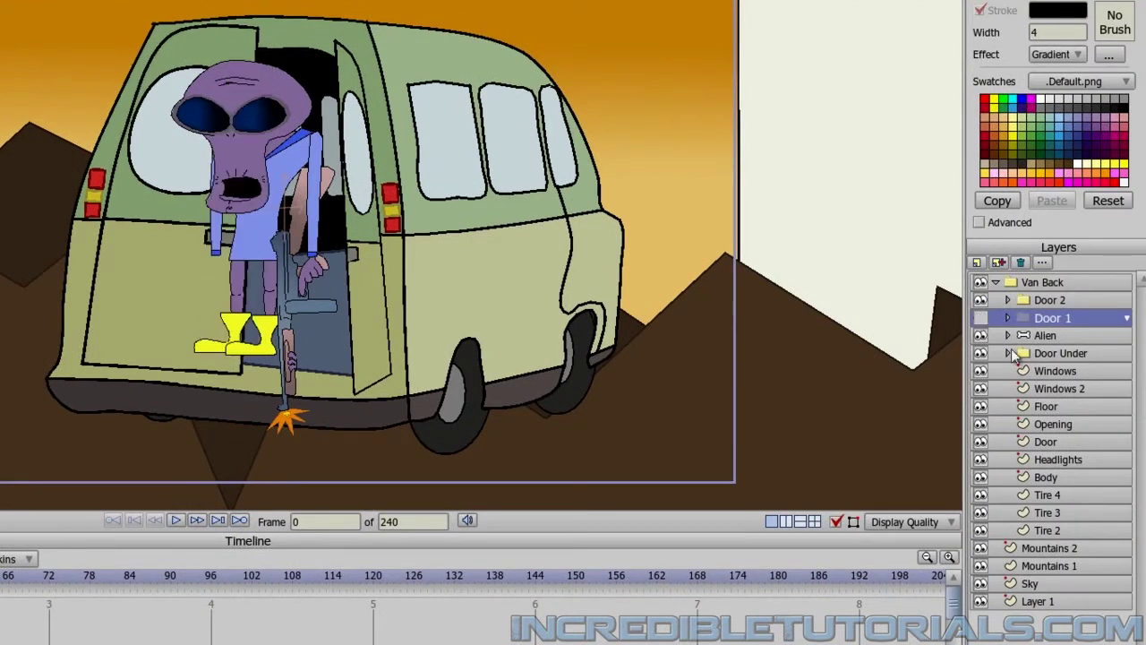
left_click(1070, 357)
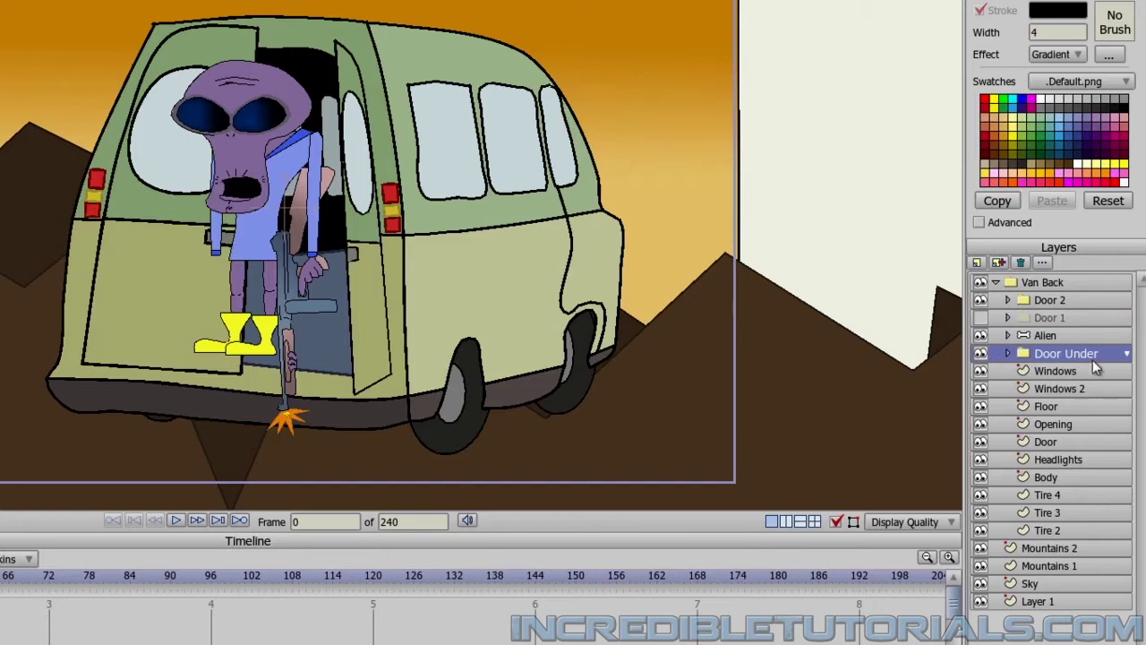
left_click(1068, 318)
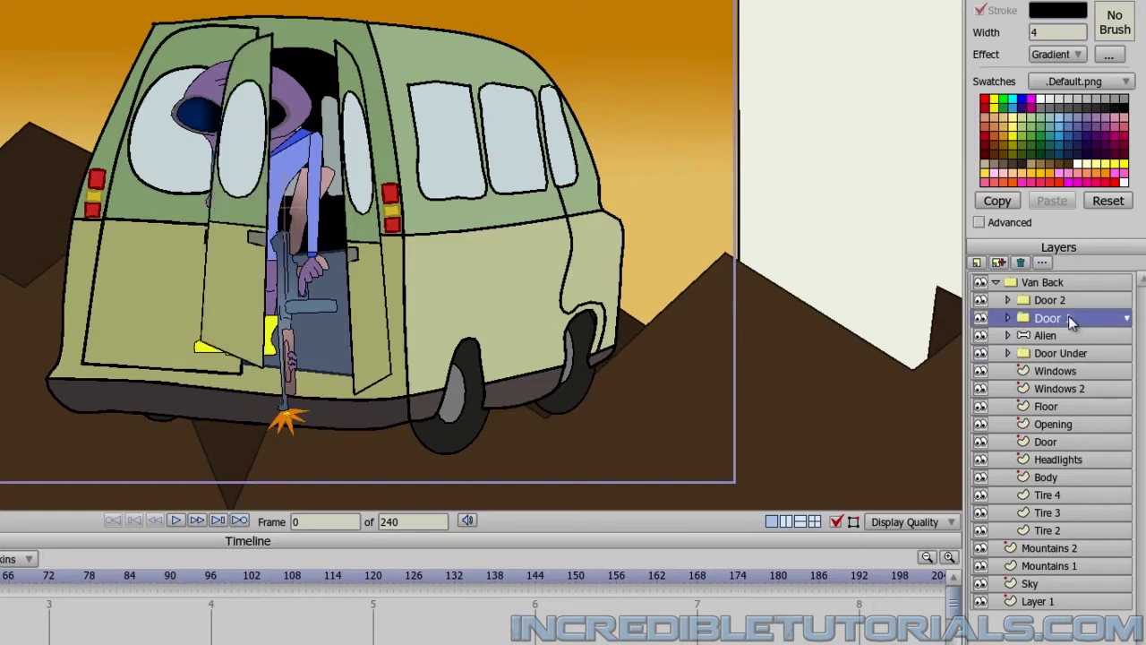
Delete the Door 1 layer and select the Door Under layer in its place
left_click(1020, 262)
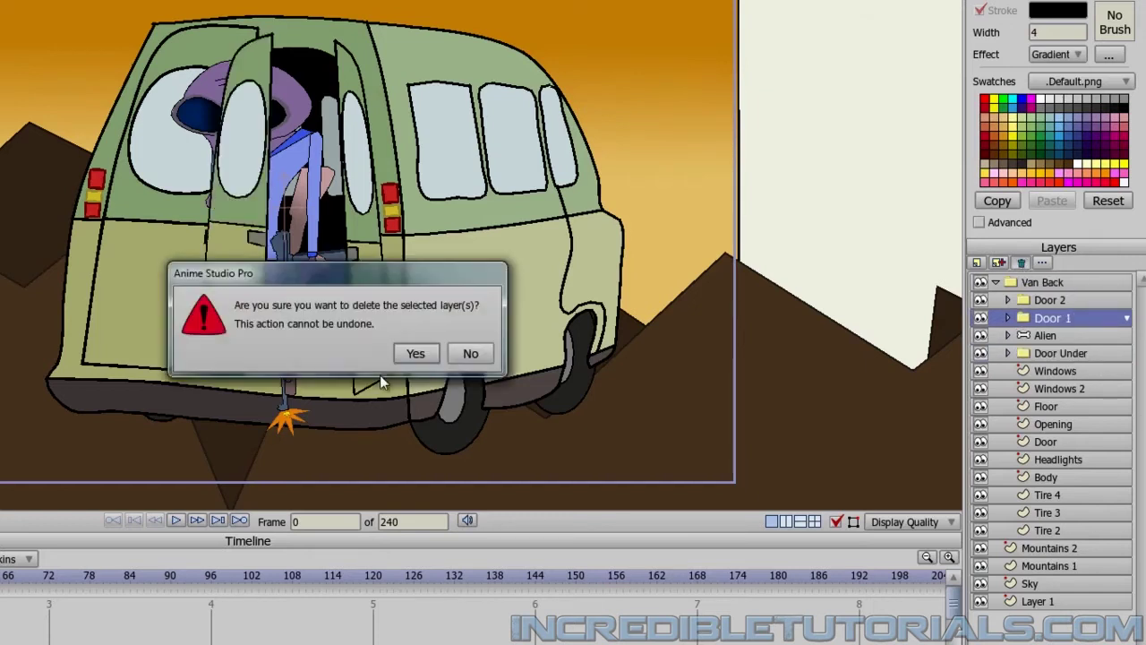
left_click(416, 353)
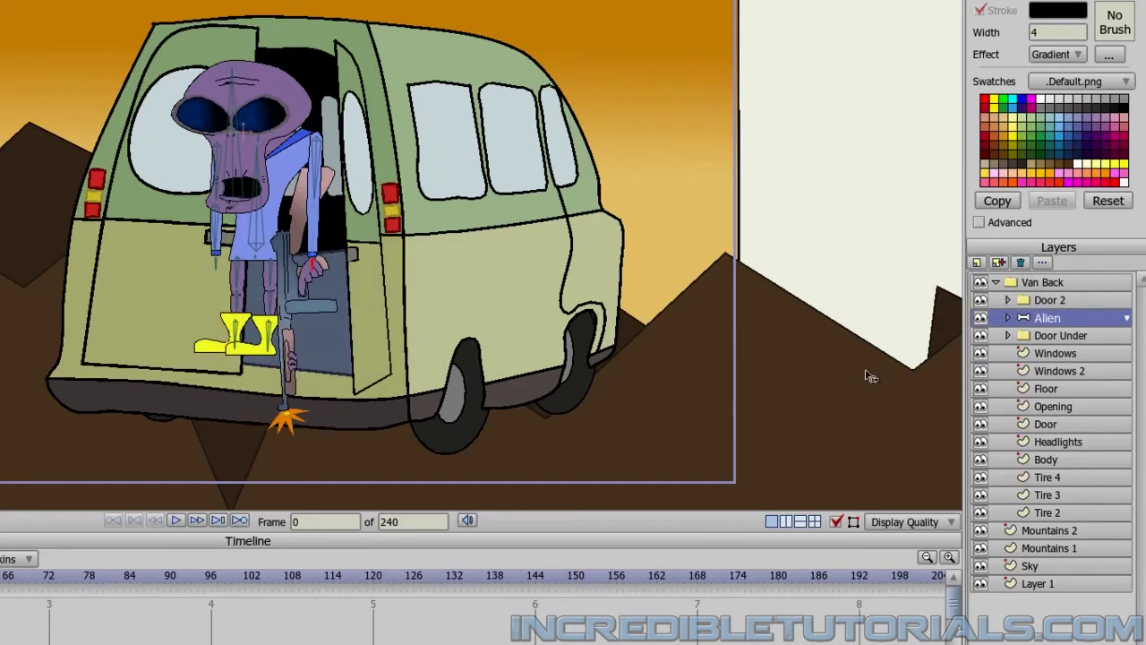
left_click(1062, 336)
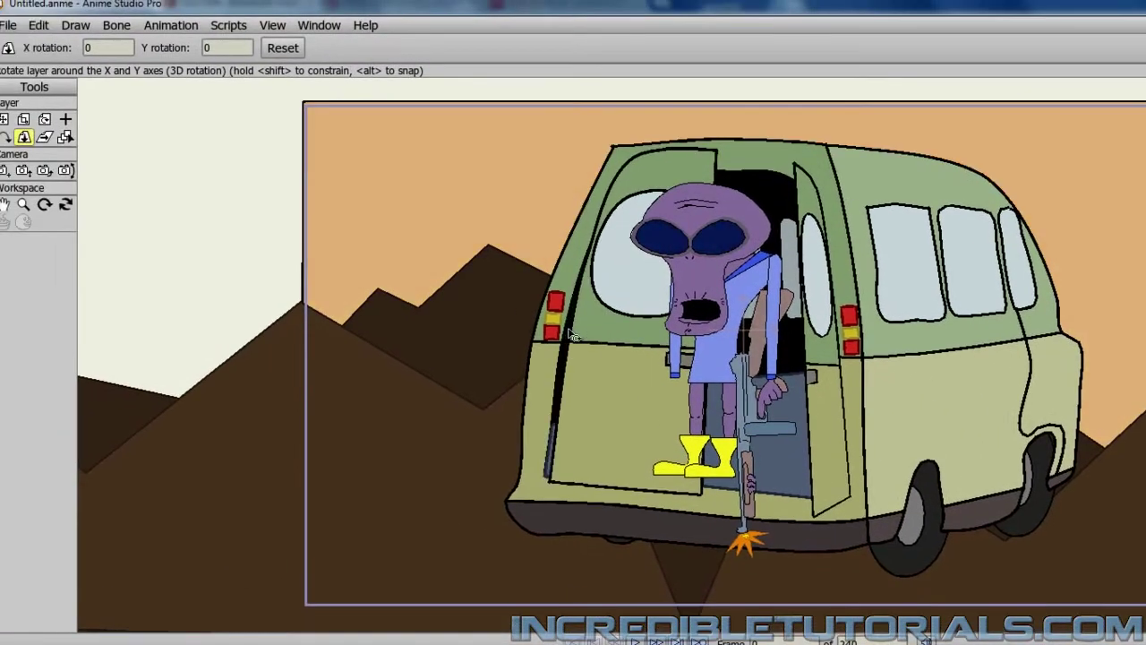
Rotate Door Under open in 3D and move it to the van's left side at about X -0.624, Y -0.015
left_click_drag(569, 333, 7, 317)
left_click(5, 119)
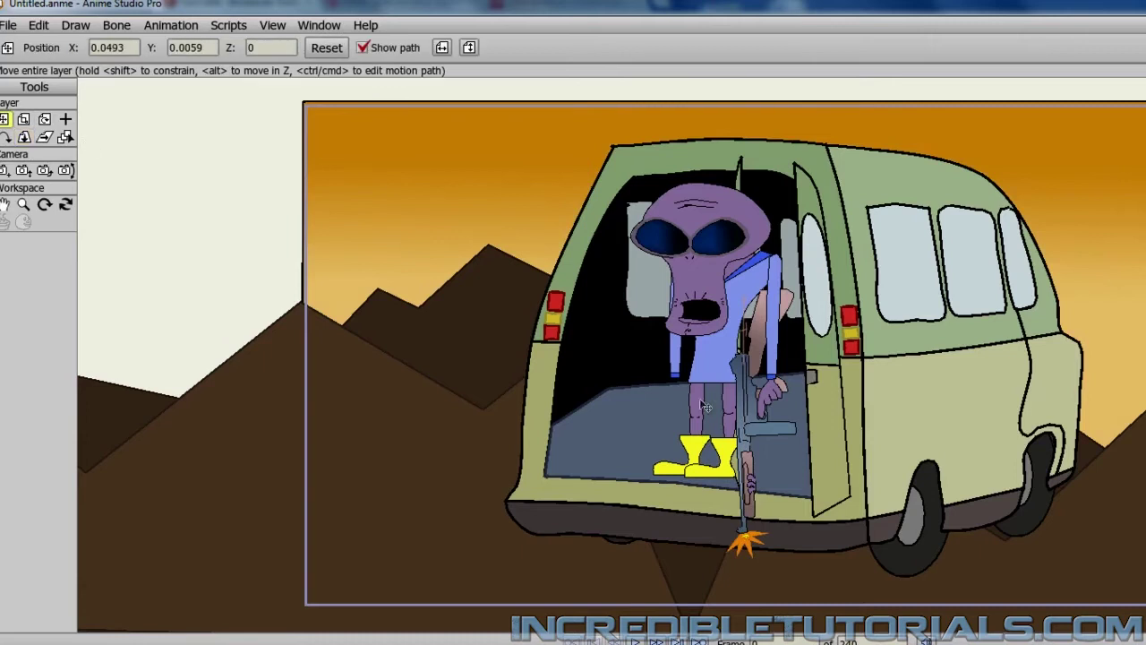
left_click_drag(730, 233, 528, 235)
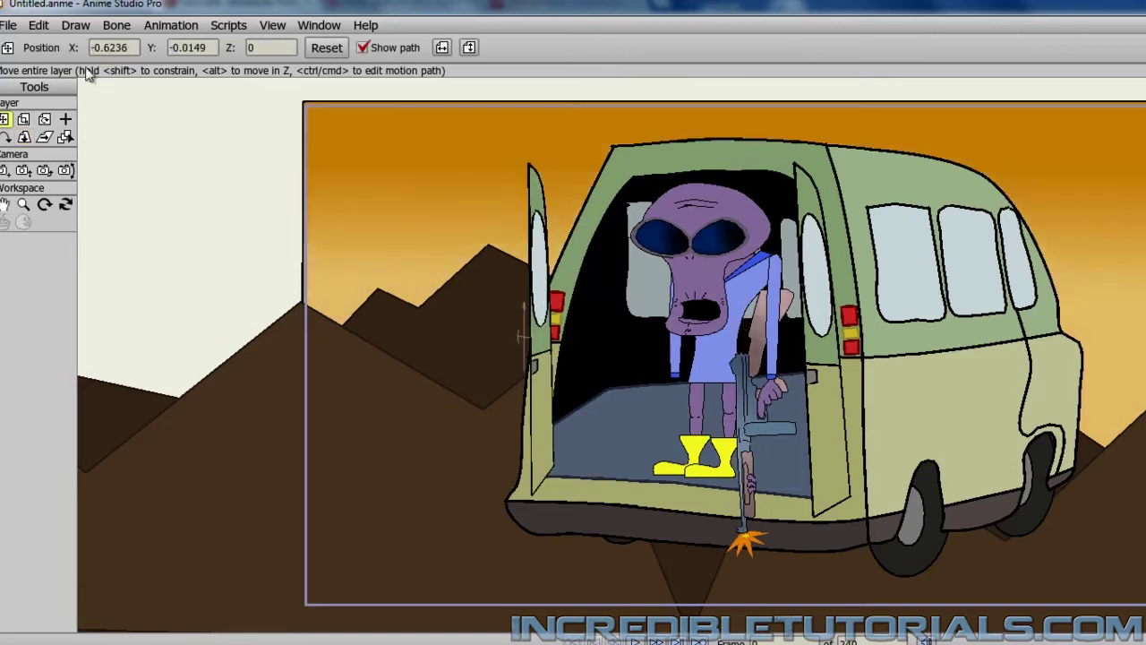
Rotate Door Under further in 3D so its face shows, and shift it outward from the left door frame
left_click(24, 136)
left_click_drag(503, 313, 278, 262)
key("t")
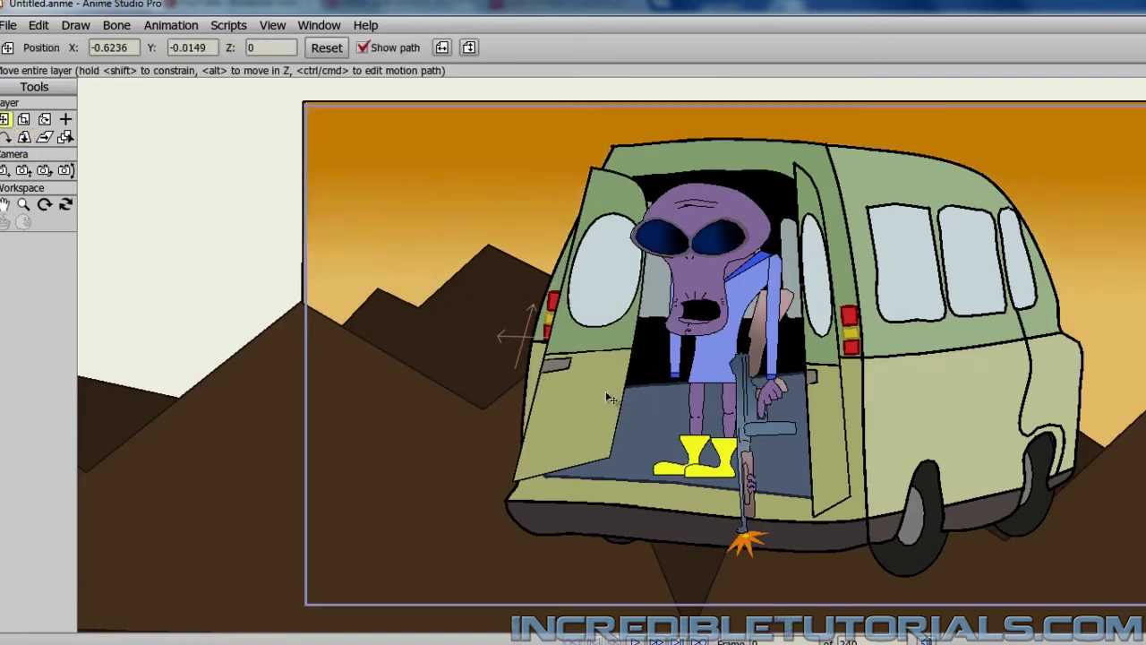
mouse_move(611, 395)
left_mouse_down()
mouse_move(517, 397)
mouse_move(572, 411)
left_mouse_up()
Stretch the Door Under layer vertically to a Y scale of about 1.205 and nudge it slightly upward
left_click(23, 119)
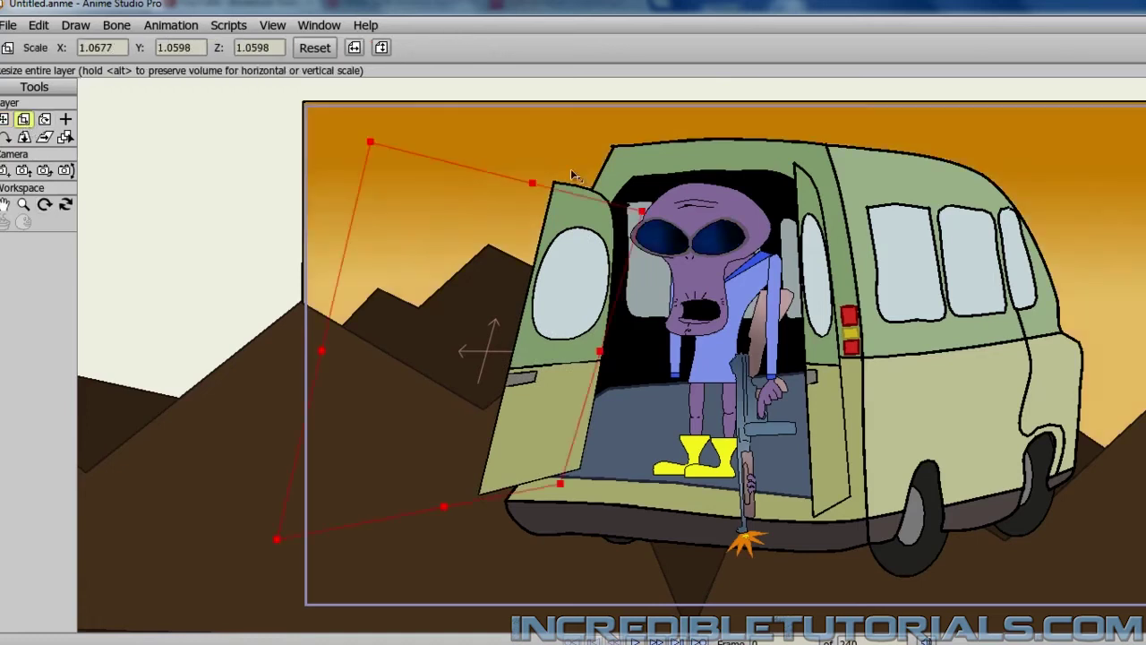
left_click_drag(532, 188, 550, 170)
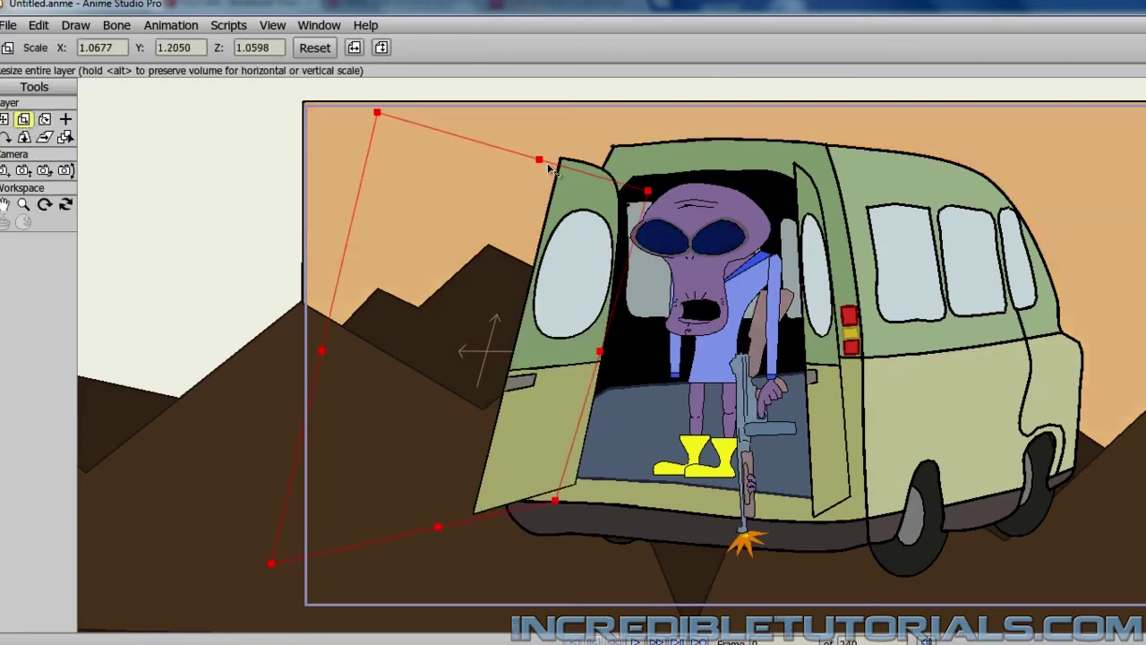
left_click(4, 119)
left_click_drag(539, 336, 540, 324)
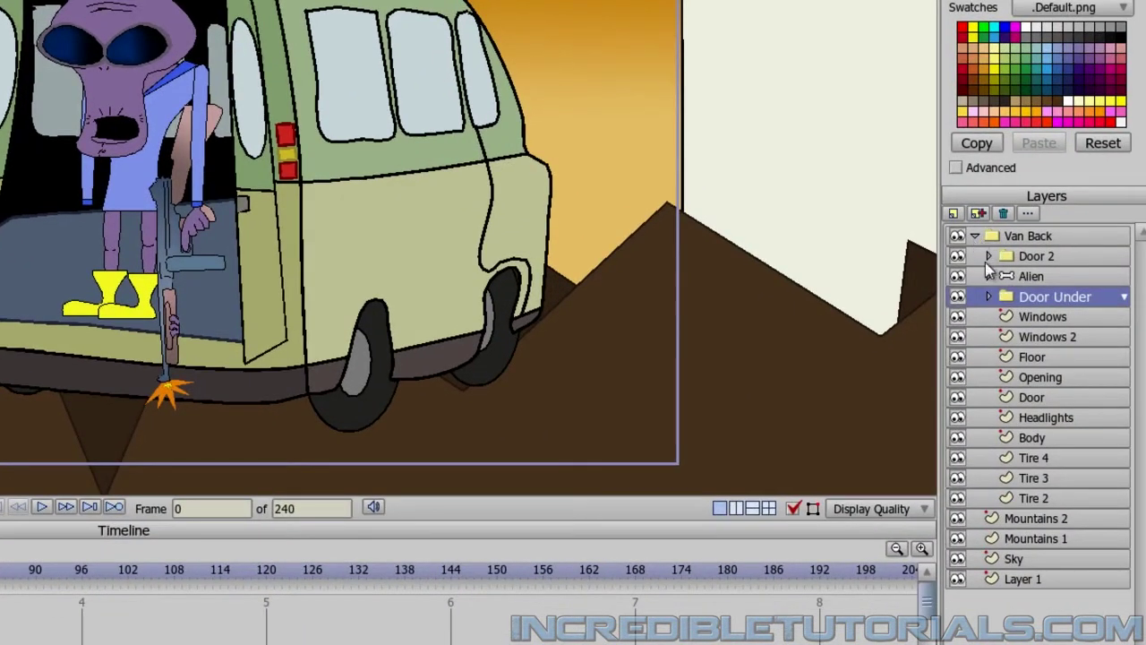
In the Alien layer, set Hand 2 Switch to show the hand instead of No Hand
left_click(986, 271)
left_click(987, 274)
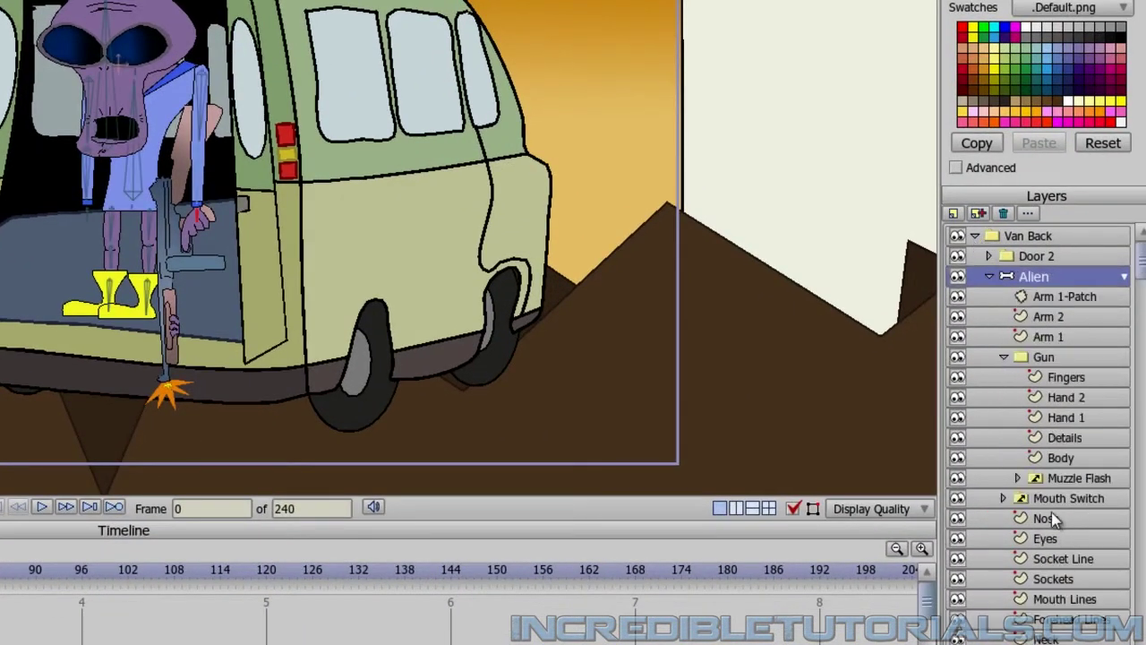
scroll(20, 248, "up", 5)
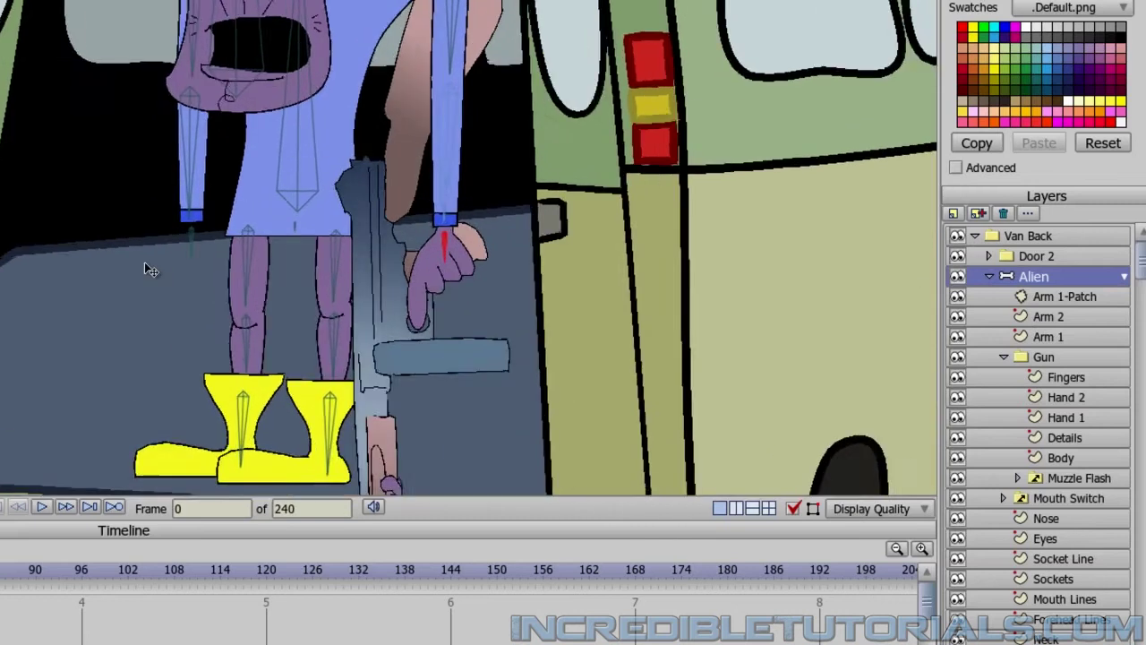
scroll(1076, 476, "down", 5)
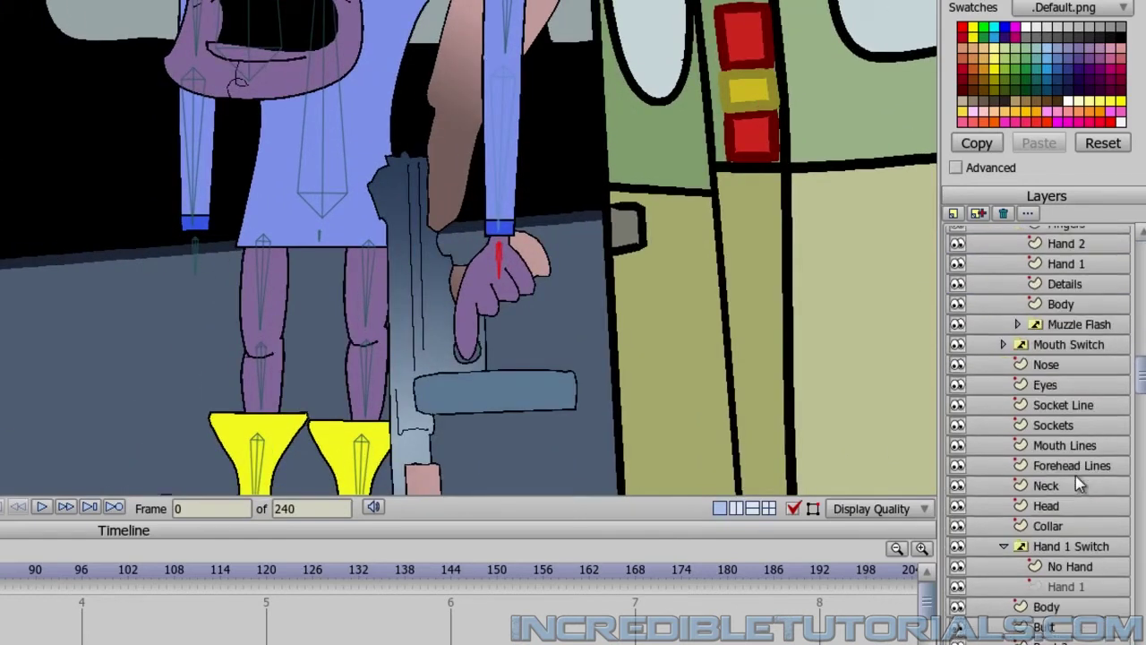
scroll(1052, 601, "down", 1)
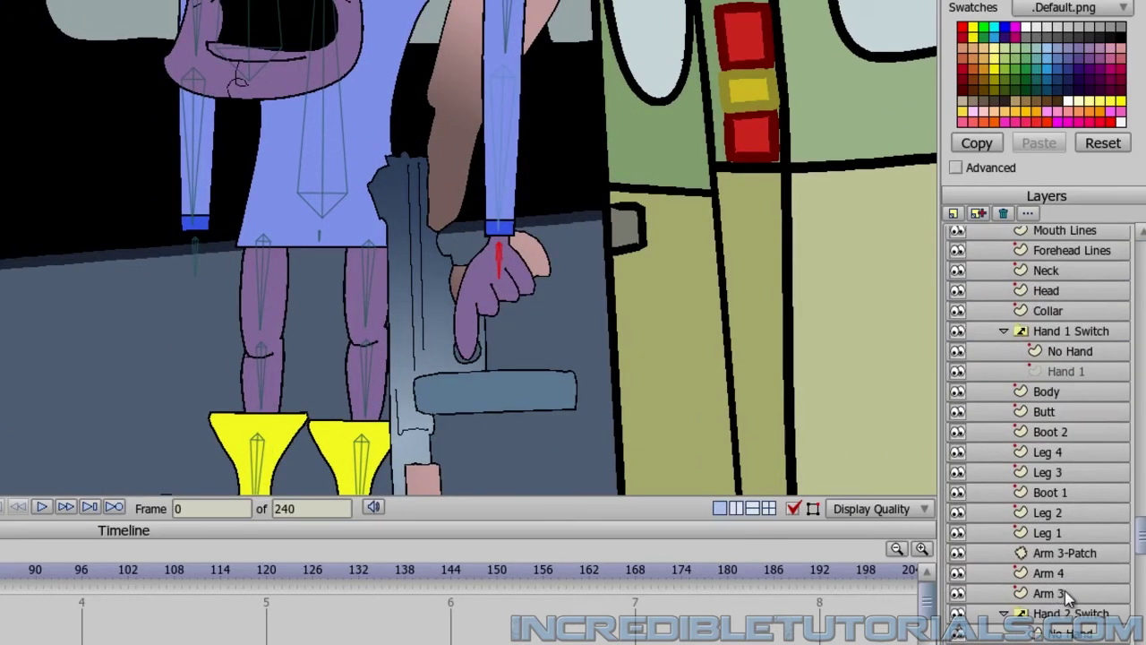
left_click(1074, 615)
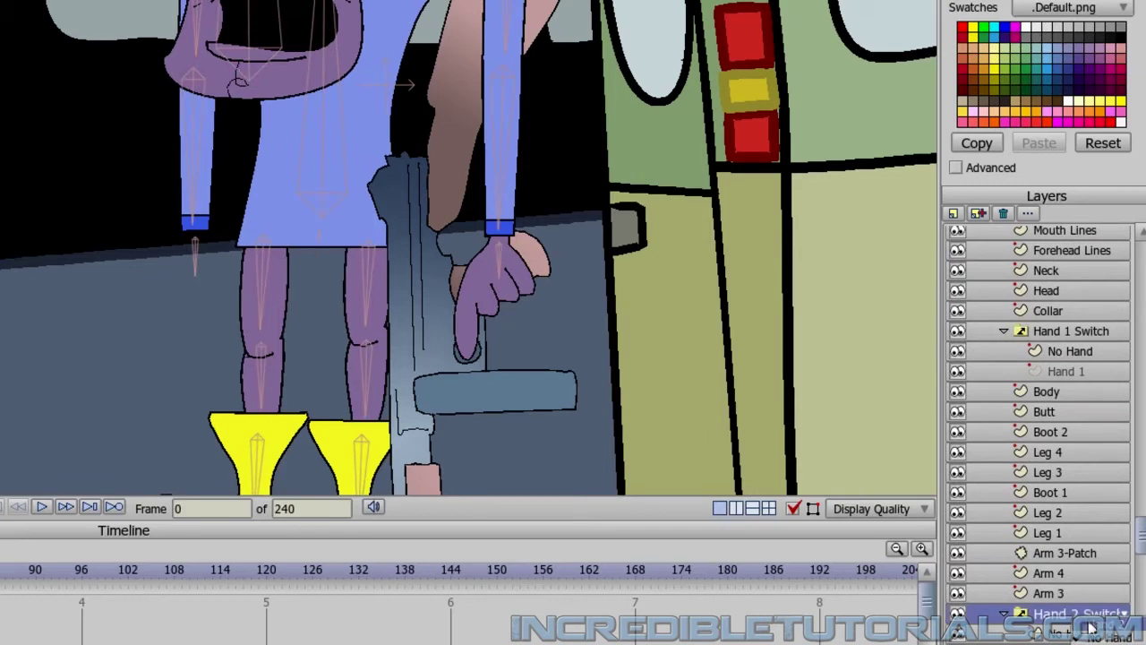
left_click(1088, 623)
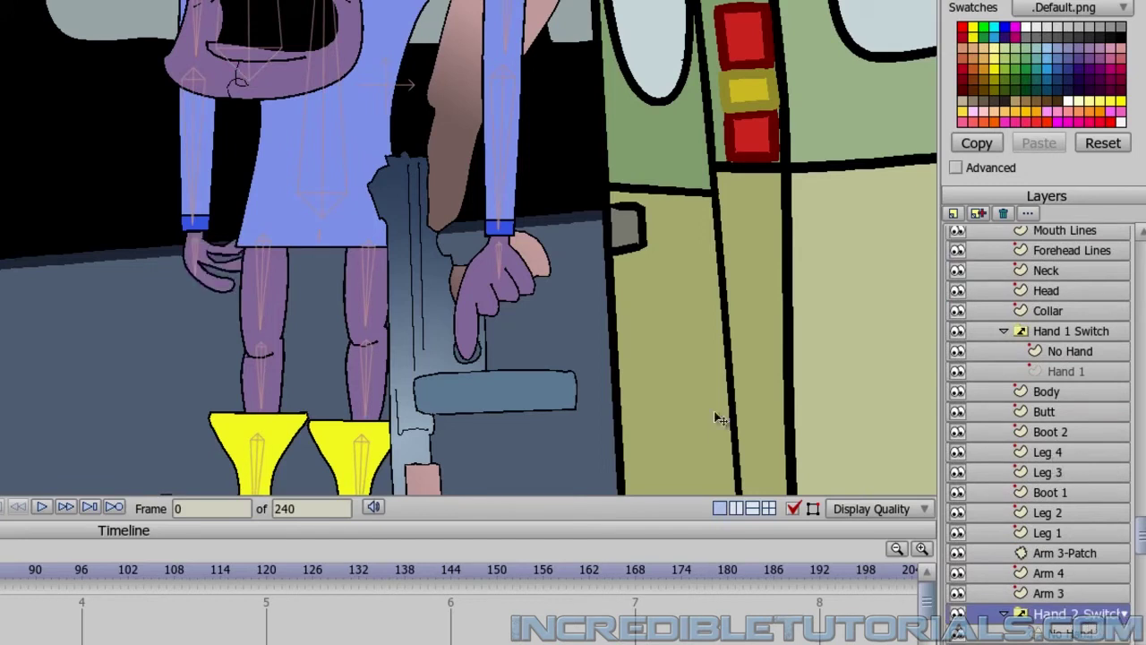
Delete the Fingers and Hand 2 layers from the Gun group to remove the hand gripping the barrel
left_click_drag(530, 363, 394, 206)
scroll(427, 335, "up", 1)
left_click_drag(441, 385, 386, 257)
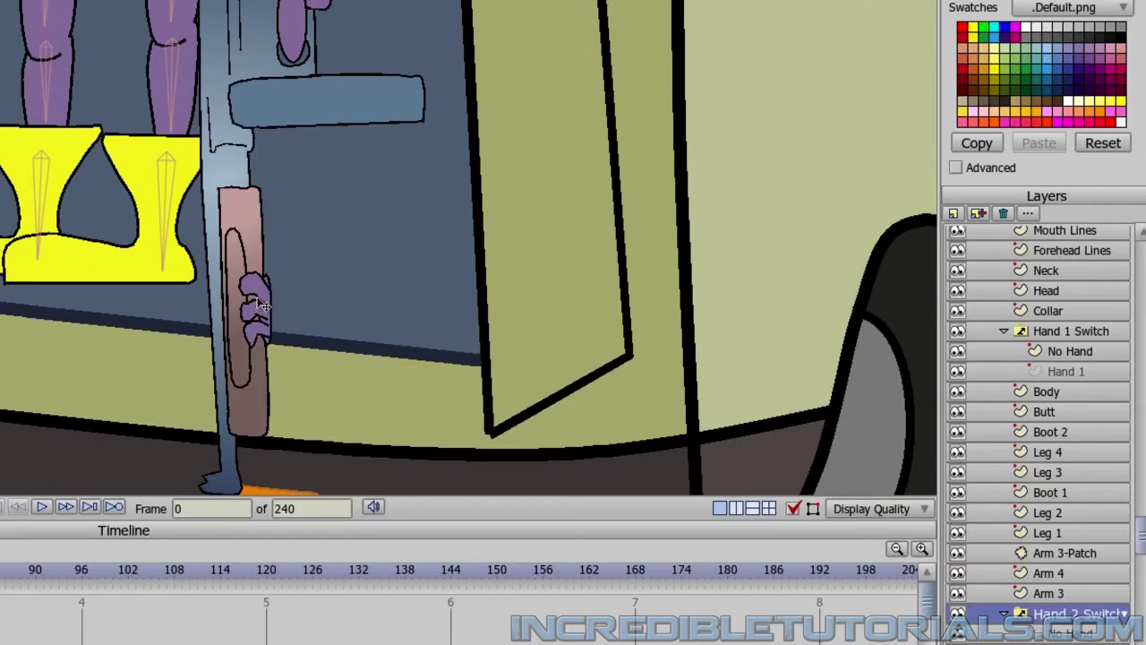
scroll(1048, 386, "up", 5)
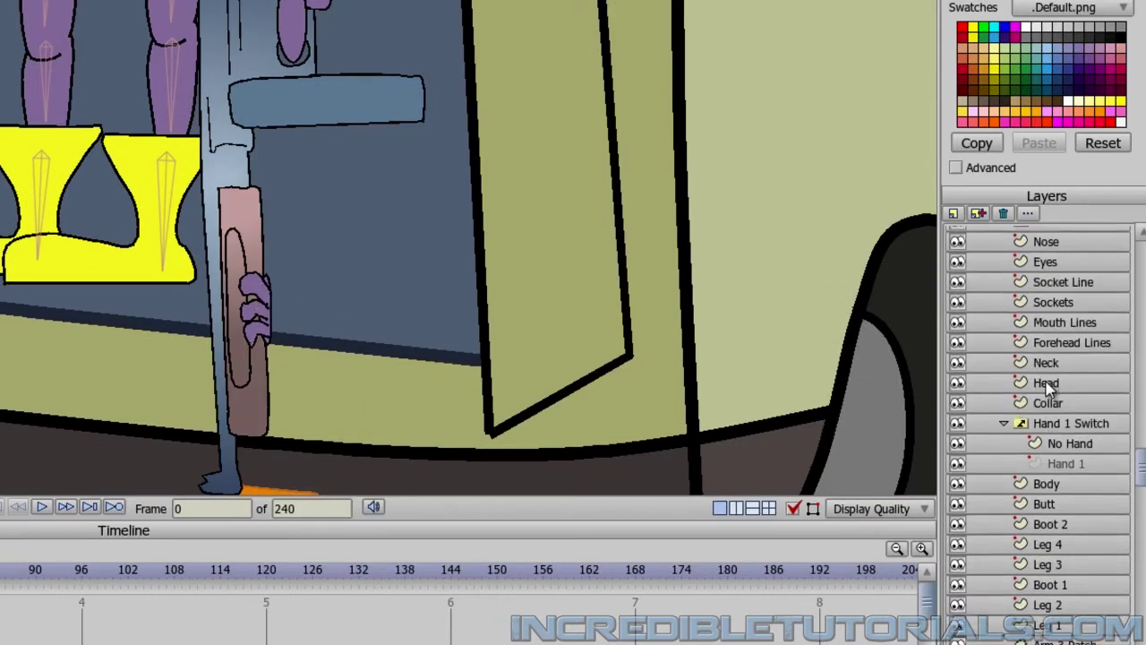
scroll(1047, 387, "up", 2)
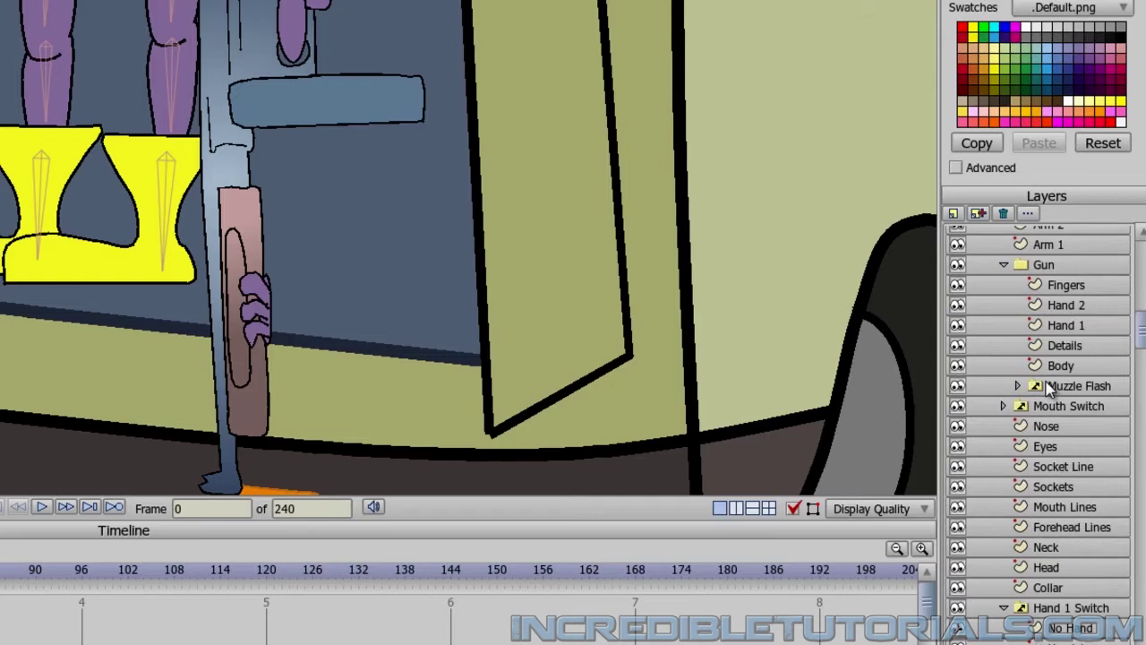
left_click(1063, 286)
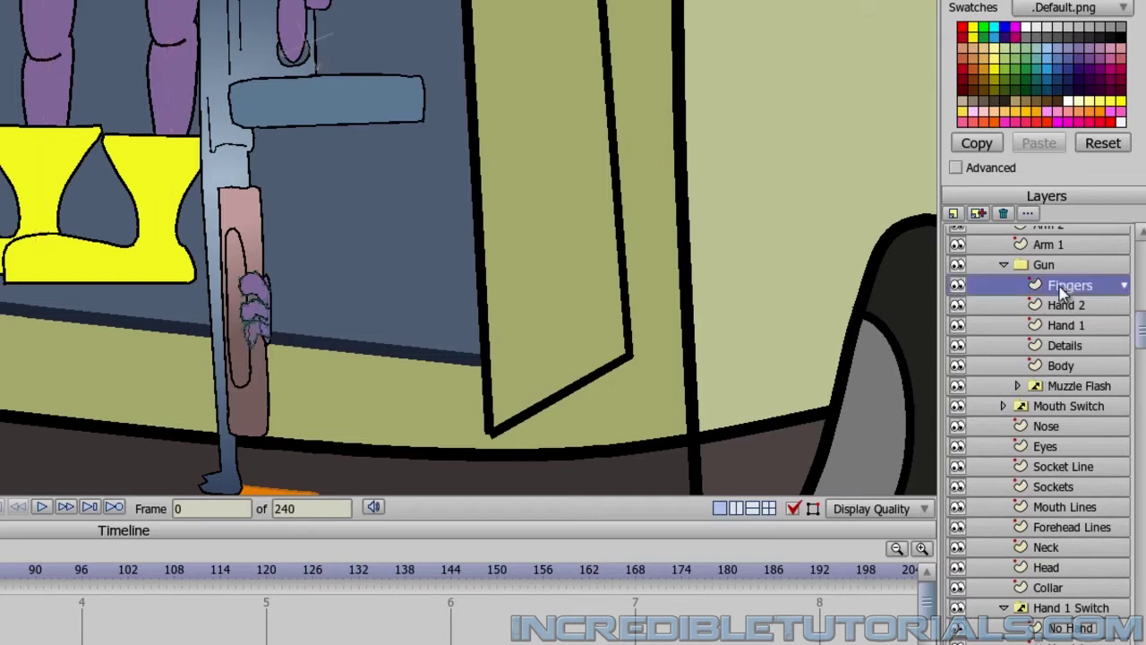
left_click(1003, 215)
left_click(315, 318)
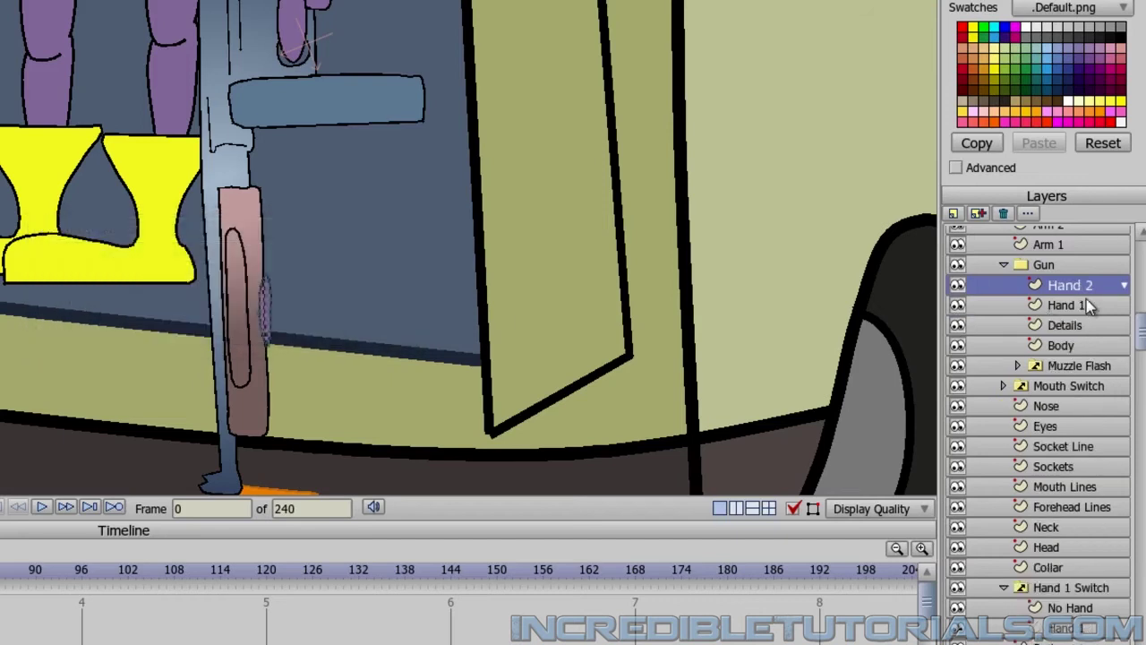
left_click(1004, 215)
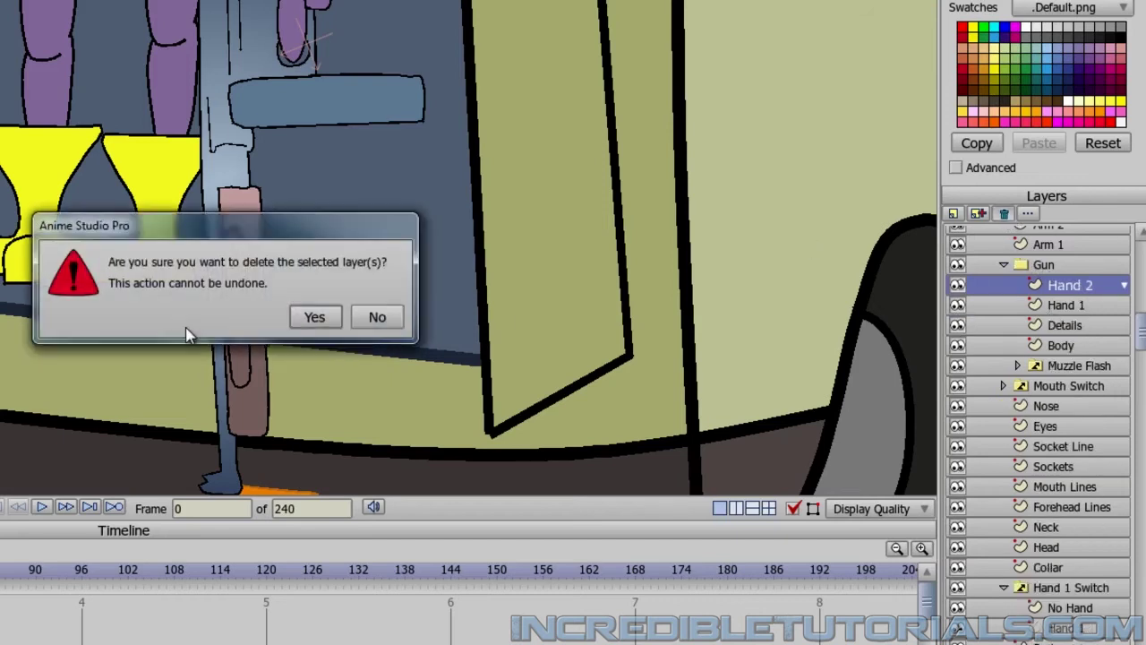
left_click(310, 317)
Delete the Muzzle Flash switch layer from the alien's Gun group
scroll(341, 387, "down", 3)
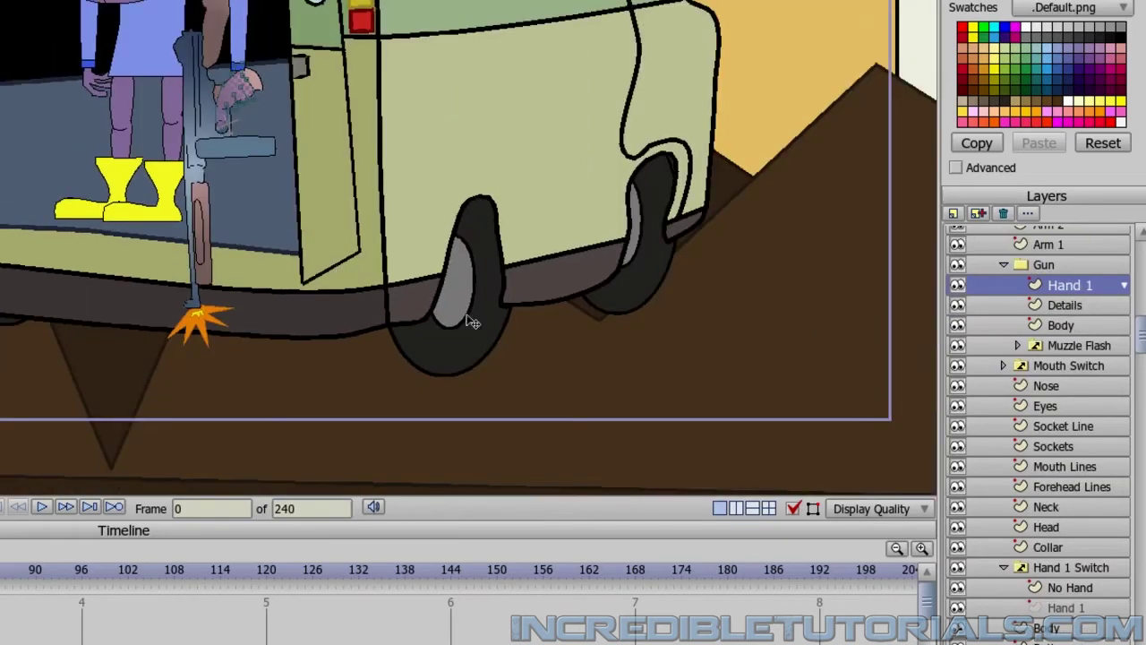
left_click(1090, 351)
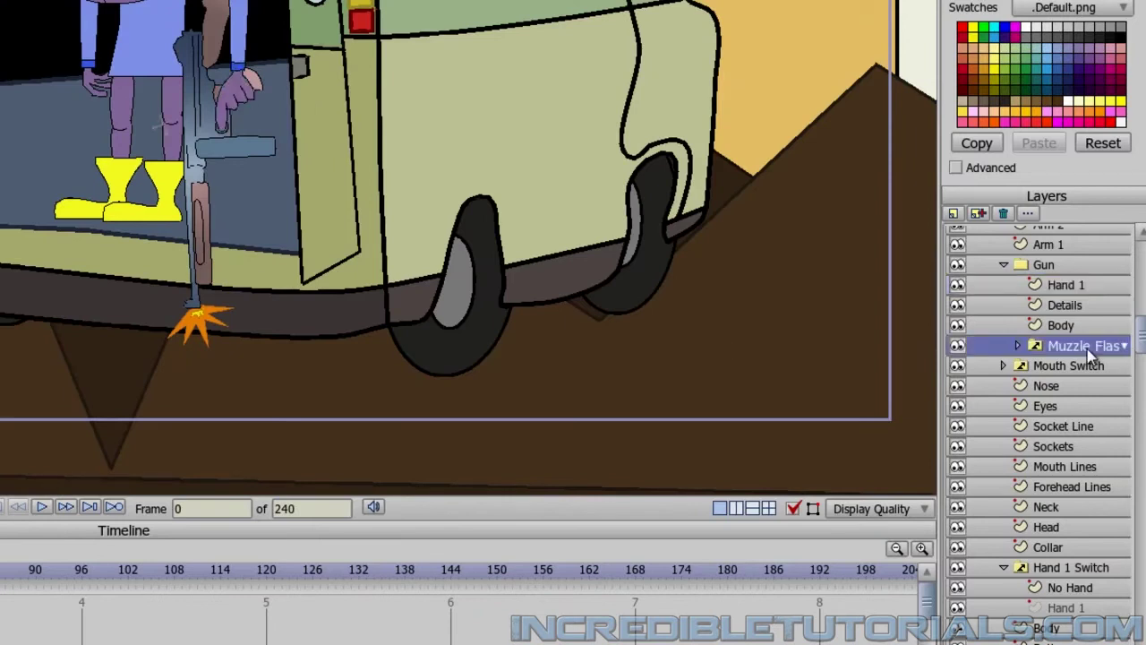
left_click(1003, 215)
left_click(311, 318)
scroll(343, 336, "down", 4)
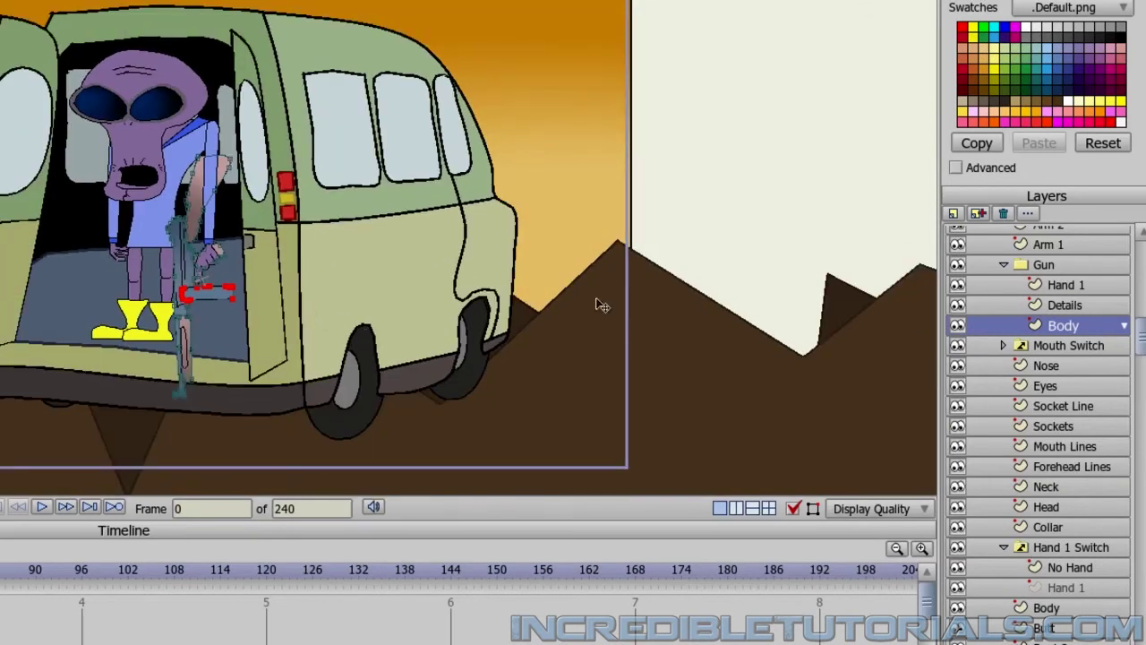
Rotate the whole Van Back layer counterclockwise into a steep tilt and add a rotation keyframe at frame 1
scroll(1048, 314, "up", 3)
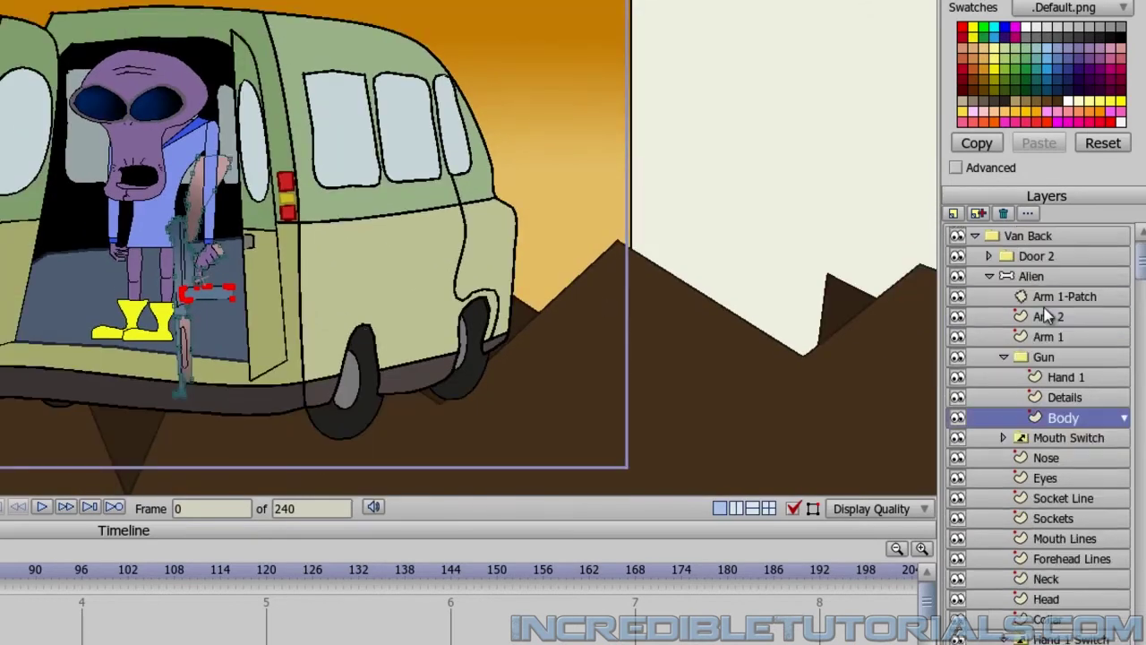
left_click(1045, 238)
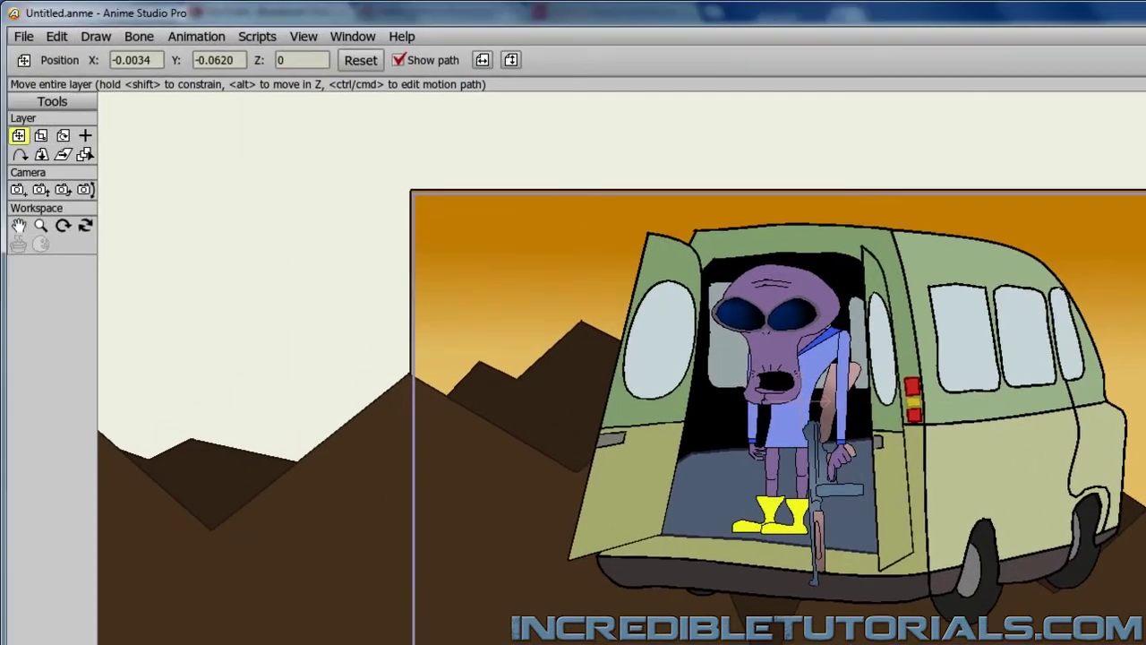
left_click(63, 135)
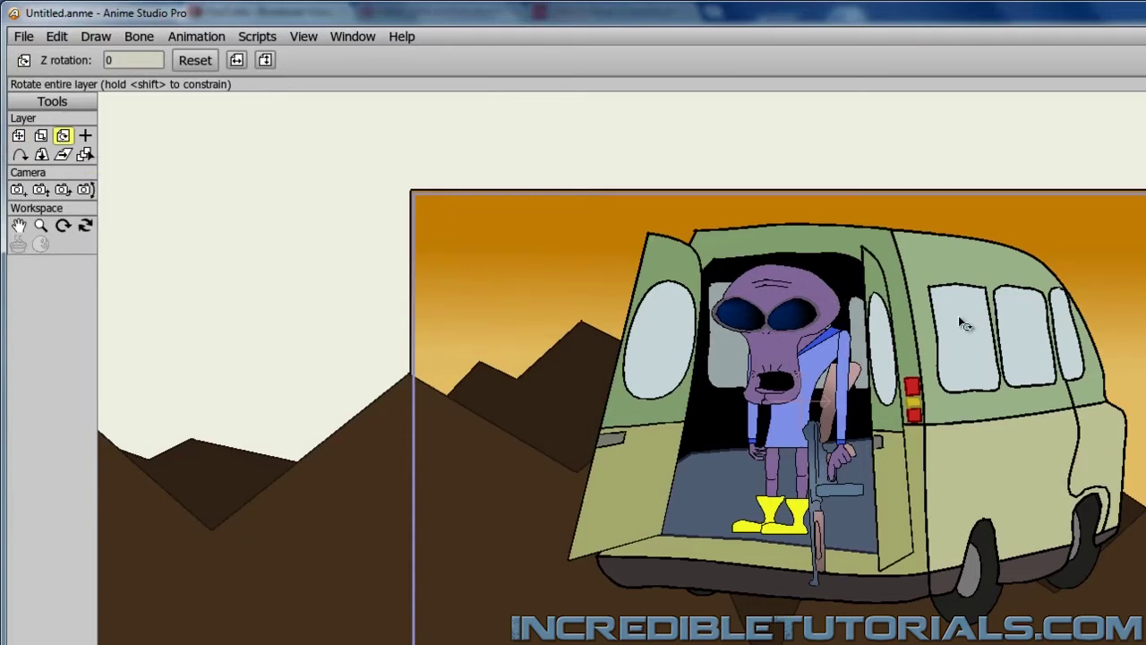
left_click_drag(962, 324, 888, 255)
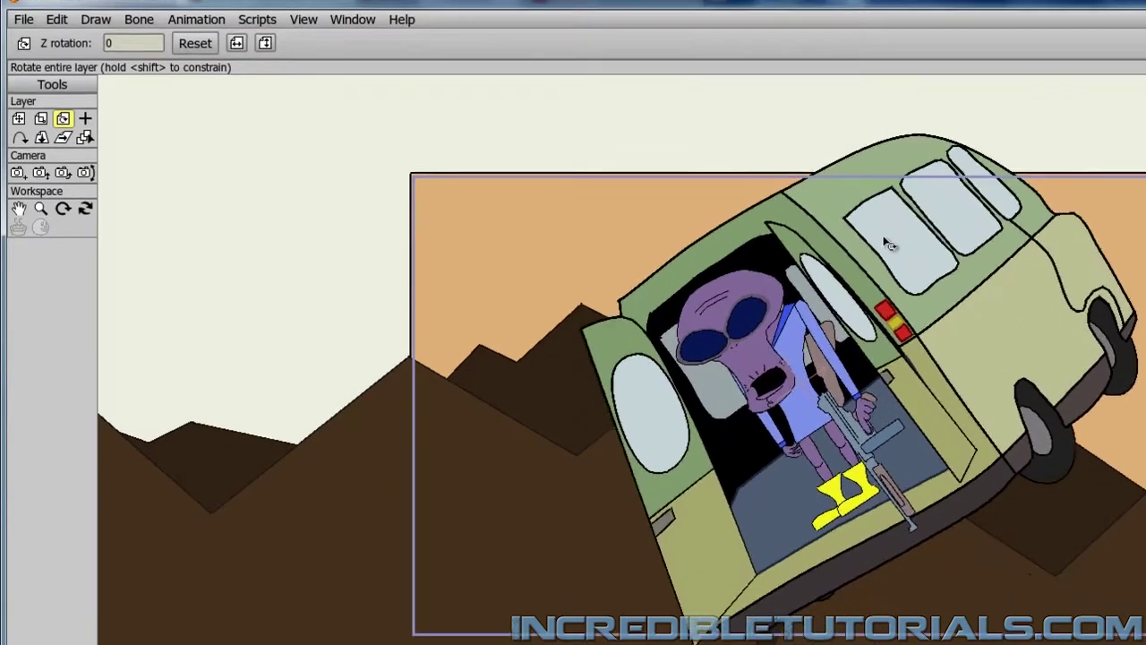
key("Right")
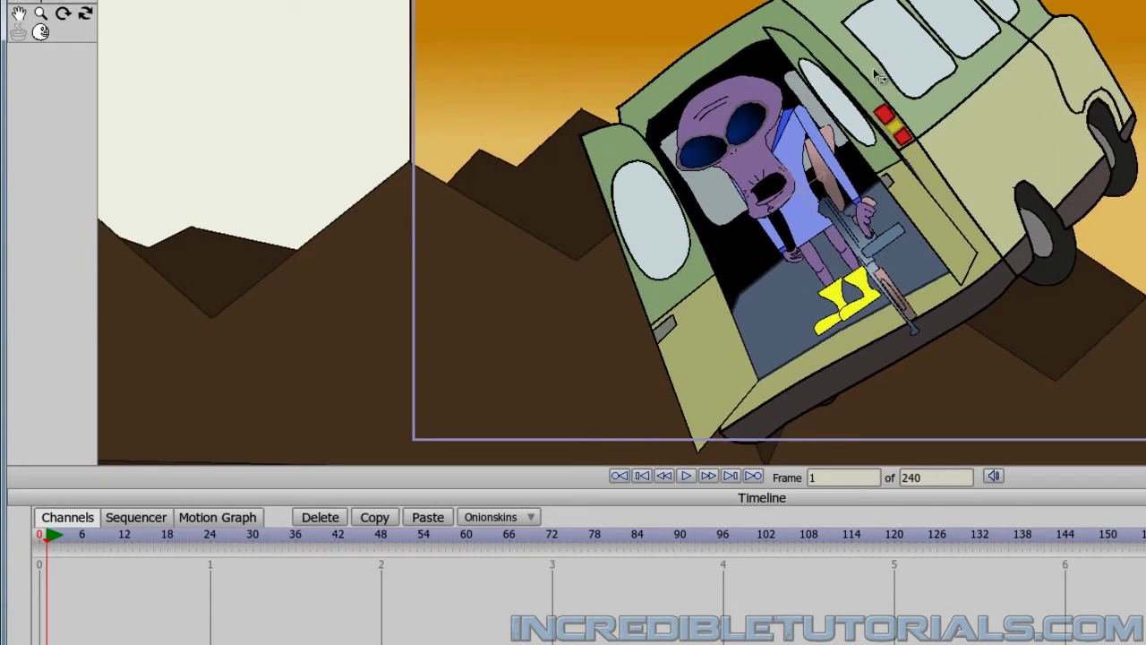
left_click(874, 71)
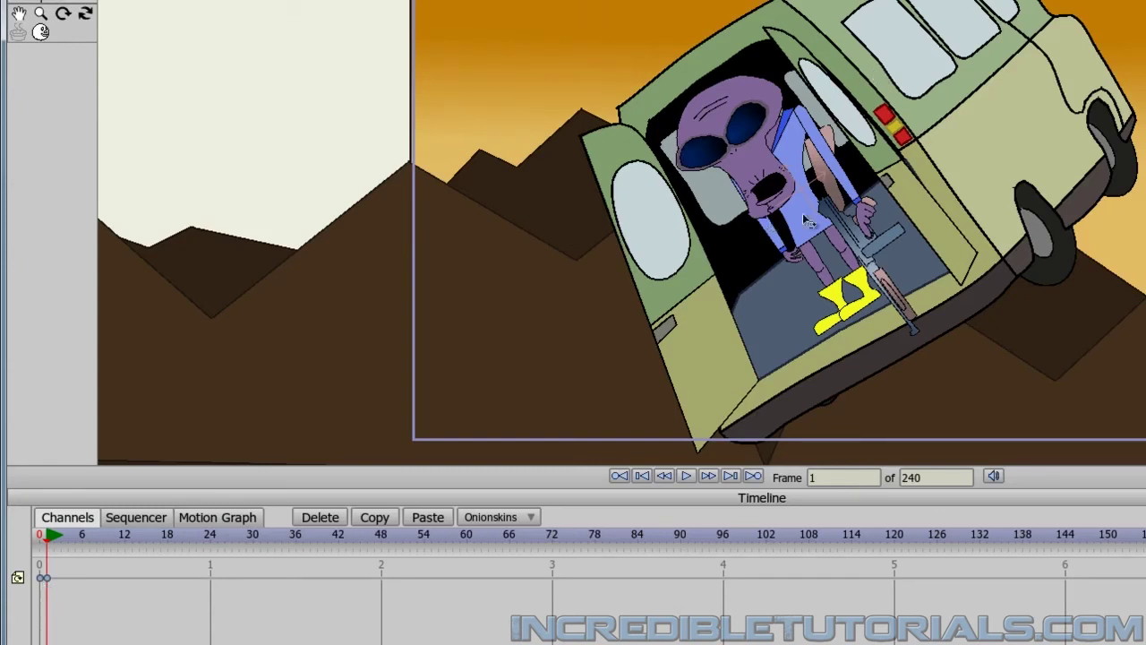
At frame 24, rotate the Van Back layer further counterclockwise until the van lies nearly on its side
key("Right")
key("Right")
key("Right")
key("Right")
key("Right")
key("Right")
key("Right")
key("Right")
key("Right")
key("Right")
key("Right")
key("Right")
key("Right")
key("Right")
key("Right")
key("Right")
key("Right")
key("Right")
key("Right")
key("Right")
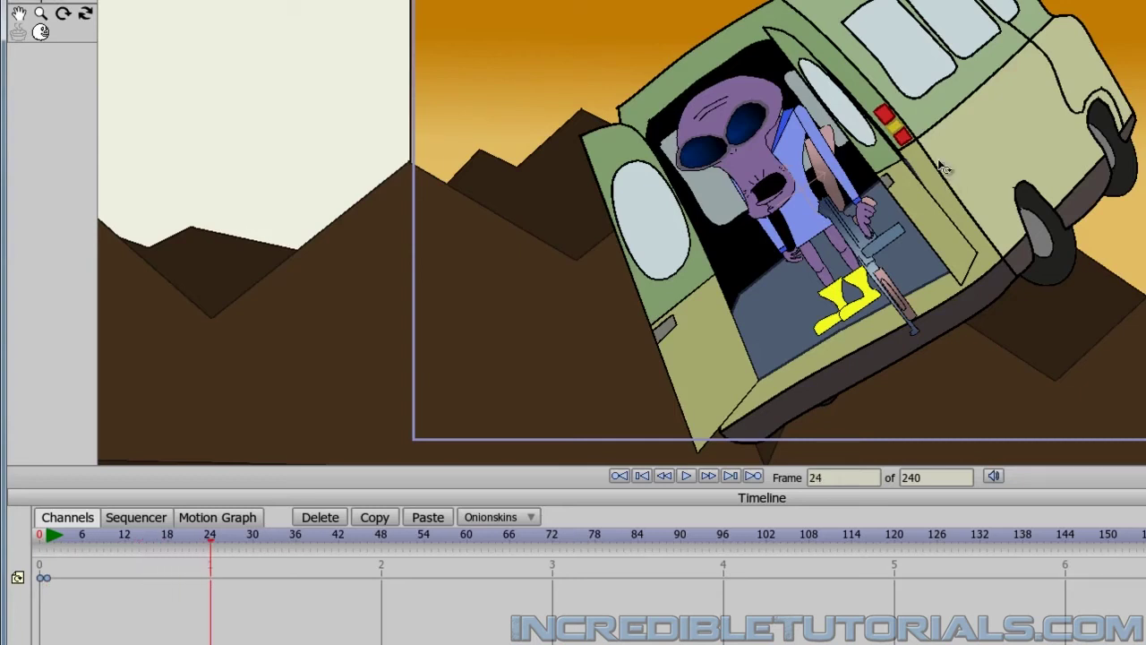
left_click_drag(942, 168, 887, 118)
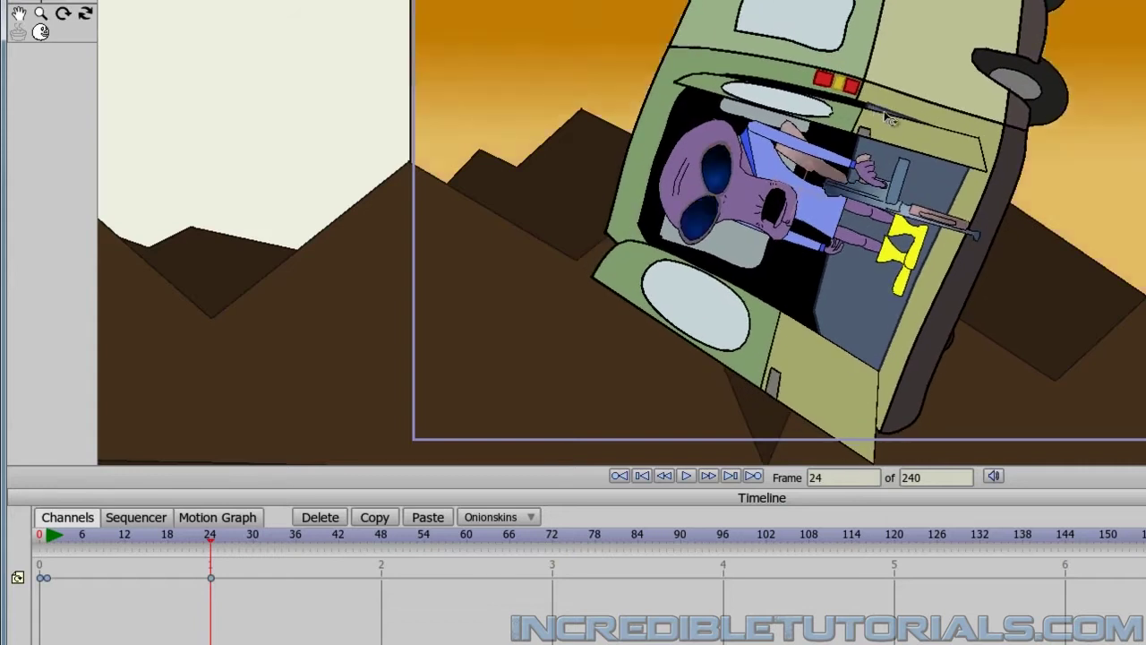
Step back through the van's rotation to frame 0 and select the Alien layer
key("Left")
key("Left")
key("Left")
key("Left")
key("Left")
key("Left")
key("Left")
key("Left")
key("Left")
key("Left")
key("Left")
key("Left")
key("Left")
key("Left")
key("Left")
key("Left")
key("Left")
key("Left")
key("Left")
key("Left")
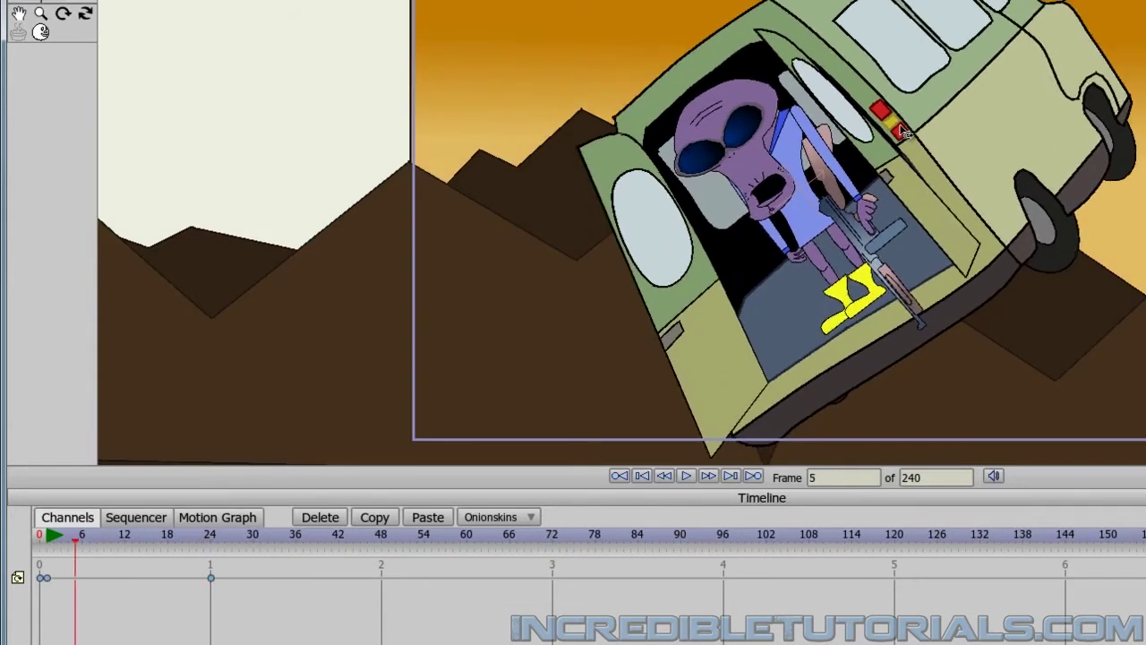
key("Left")
key("Left")
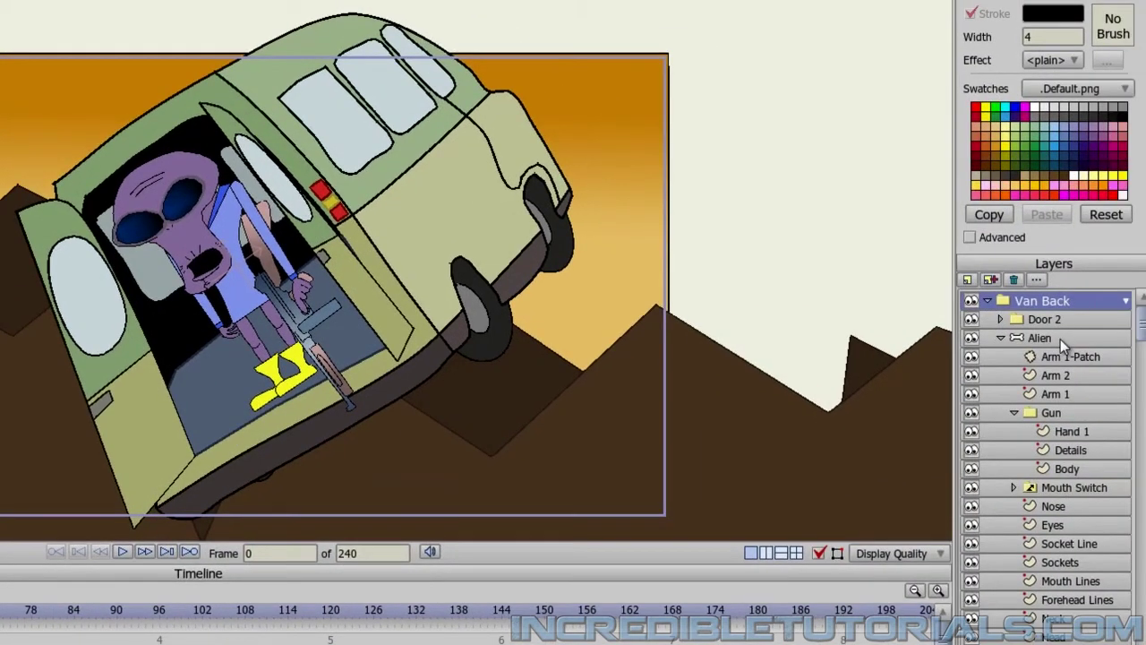
left_click(1060, 339)
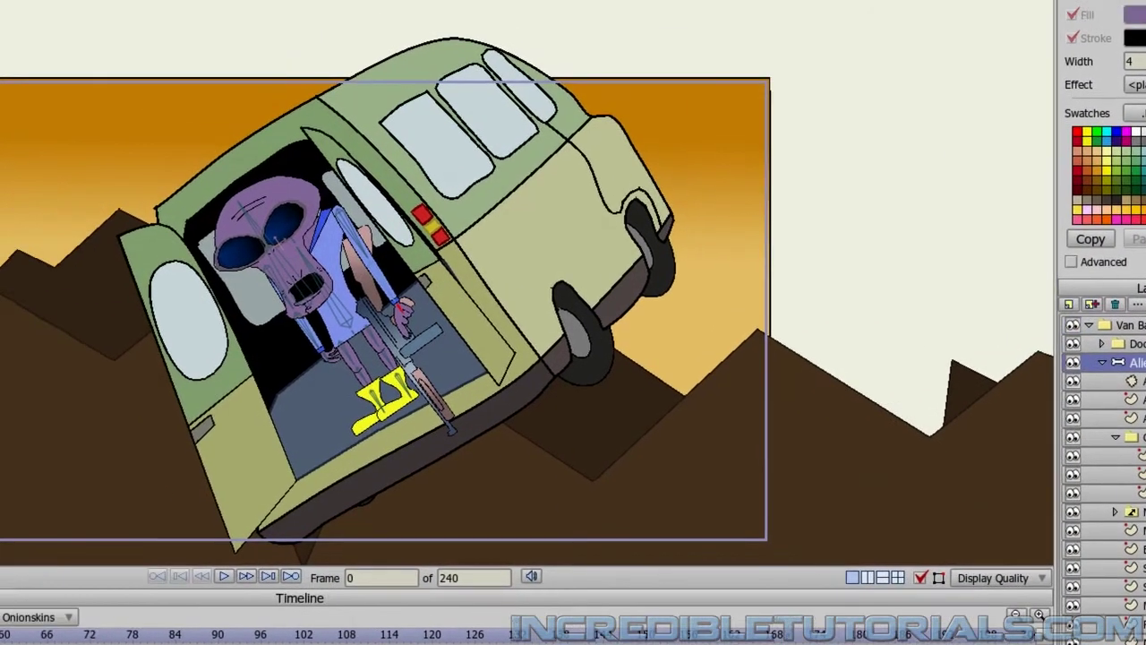
Add position and rotation keyframes for the Alien layer at frame 1
left_click(19, 189)
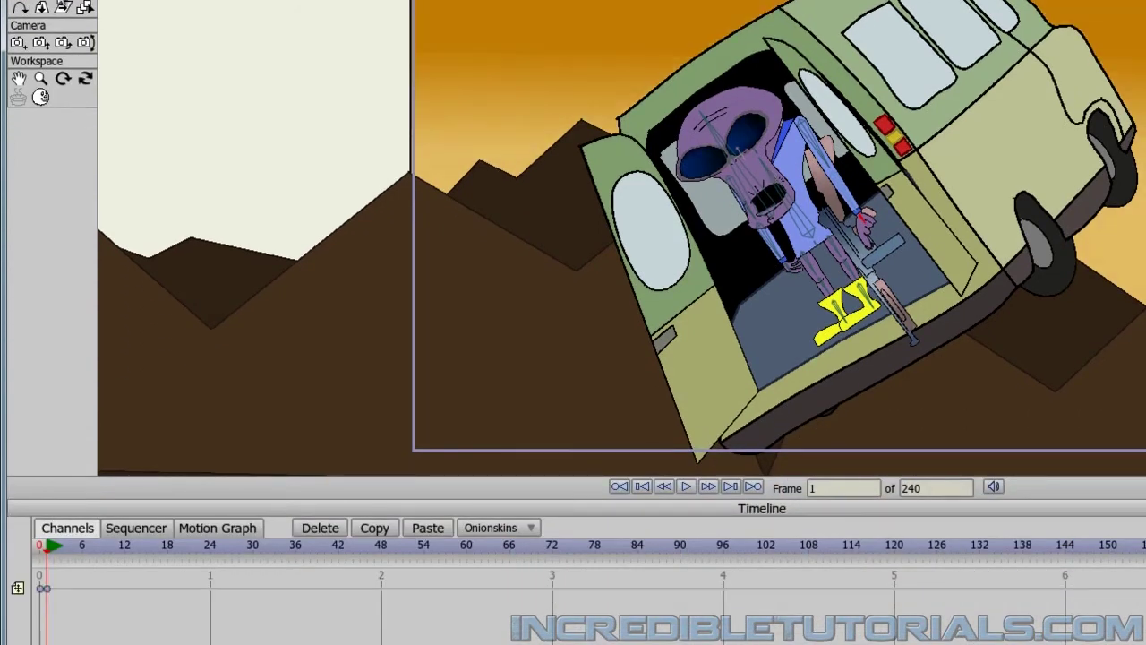
left_click(741, 142)
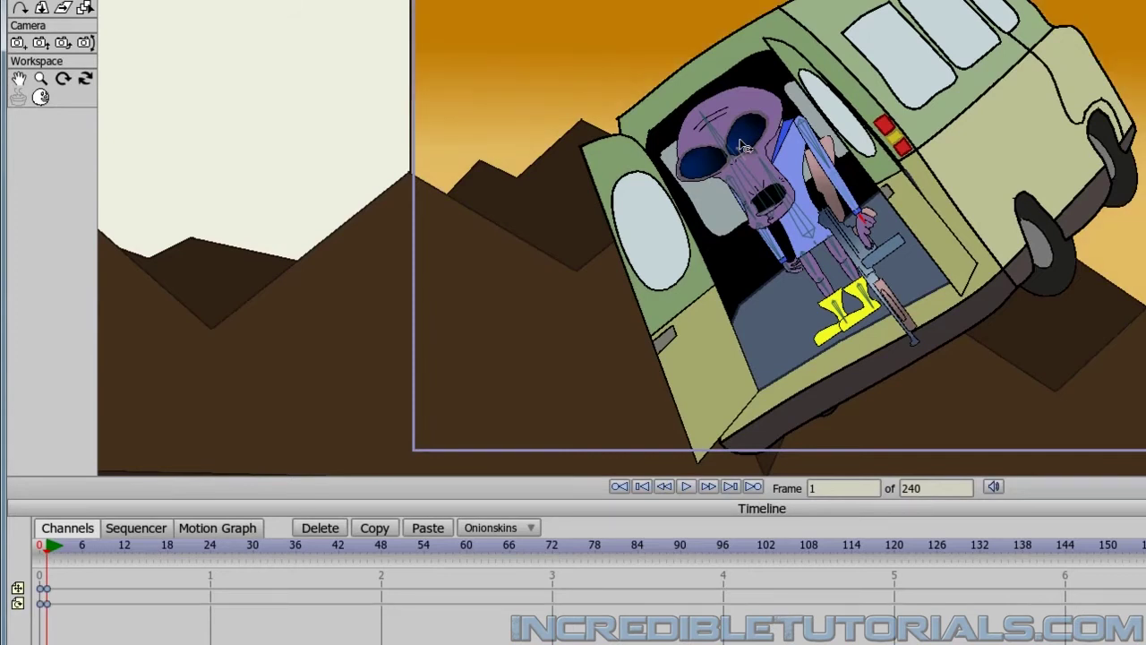
At frame 24, move the Alien layer out of the van to a spot well below the mountains
key("Right")
key("Right")
key("Right")
key("Right")
key("Right")
key("Right")
key("Right")
key("Right")
key("Right")
key("Right")
key("Right")
key("Right")
key("Right")
key("Right")
key("Right")
key("Right")
key("Right")
key("Right")
key("Right")
key("Right")
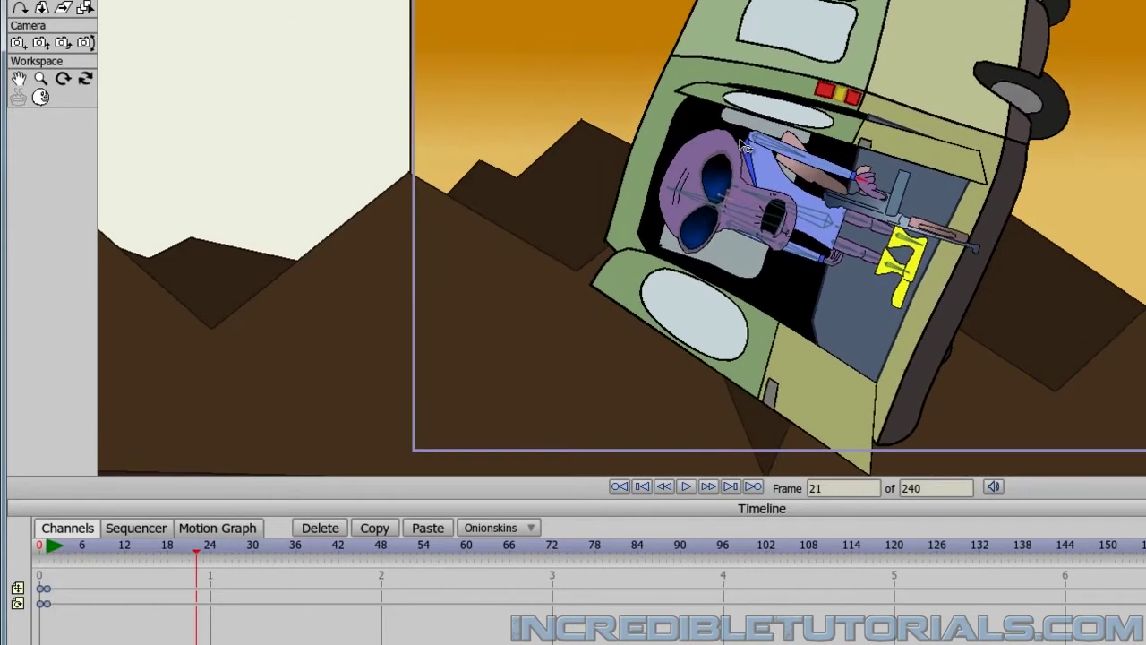
scroll(586, 215, "down", 2)
left_click_drag(587, 215, 507, 98)
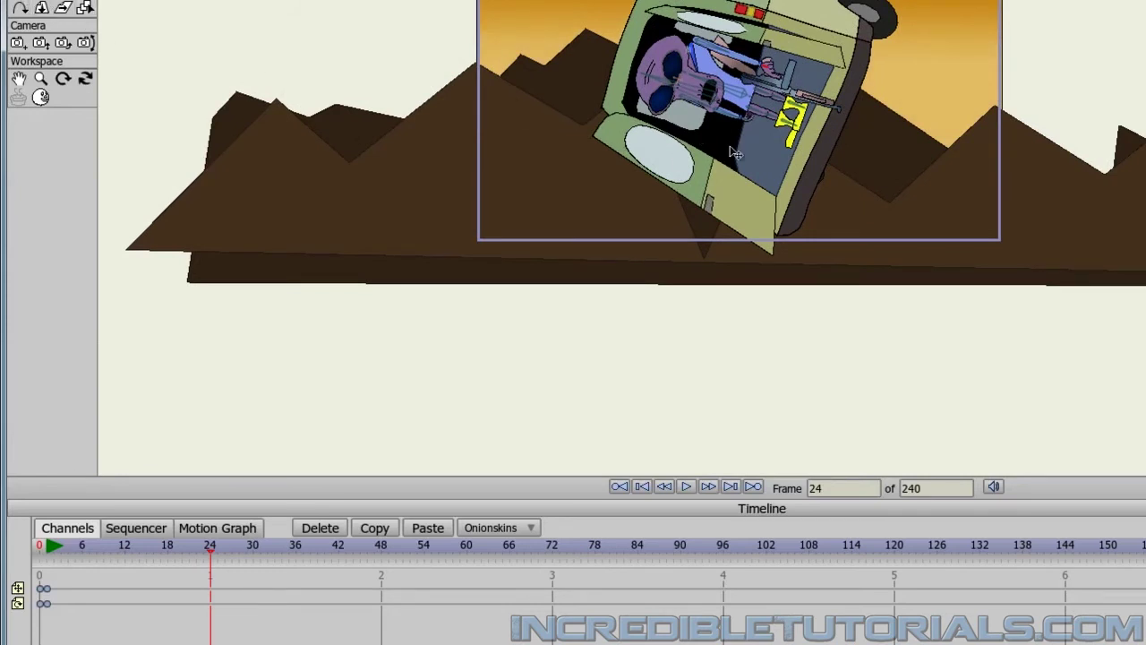
left_click_drag(716, 96, 593, 477)
Step through the frames between 1 and 24 to check the alien's fall out of the van
key("Left")
key("Left")
key("Left")
key("Left")
key("Left")
key("Left")
key("Left")
key("Left")
key("Left")
key("Left")
key("Left")
key("Left")
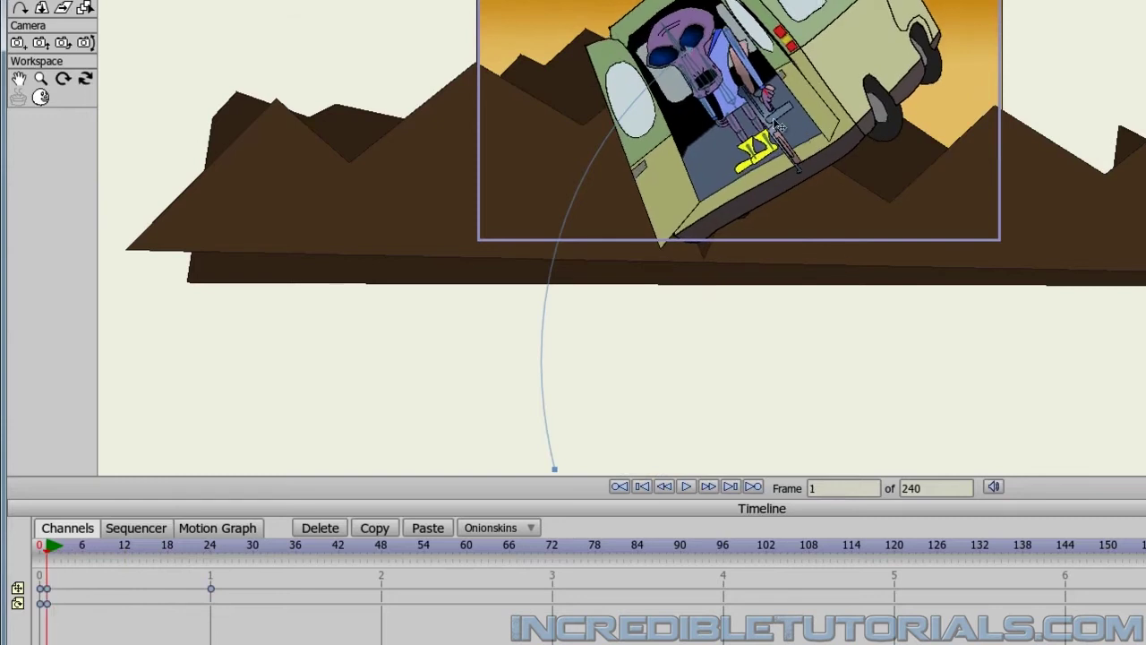
scroll(706, 171, "up", 3)
key("Right")
key("Right")
key("Right")
key("Right")
key("Right")
key("Right")
key("Right")
key("Right")
key("Right")
key("Right")
key("Right")
key("Right")
key("Right")
key("Right")
key("Right")
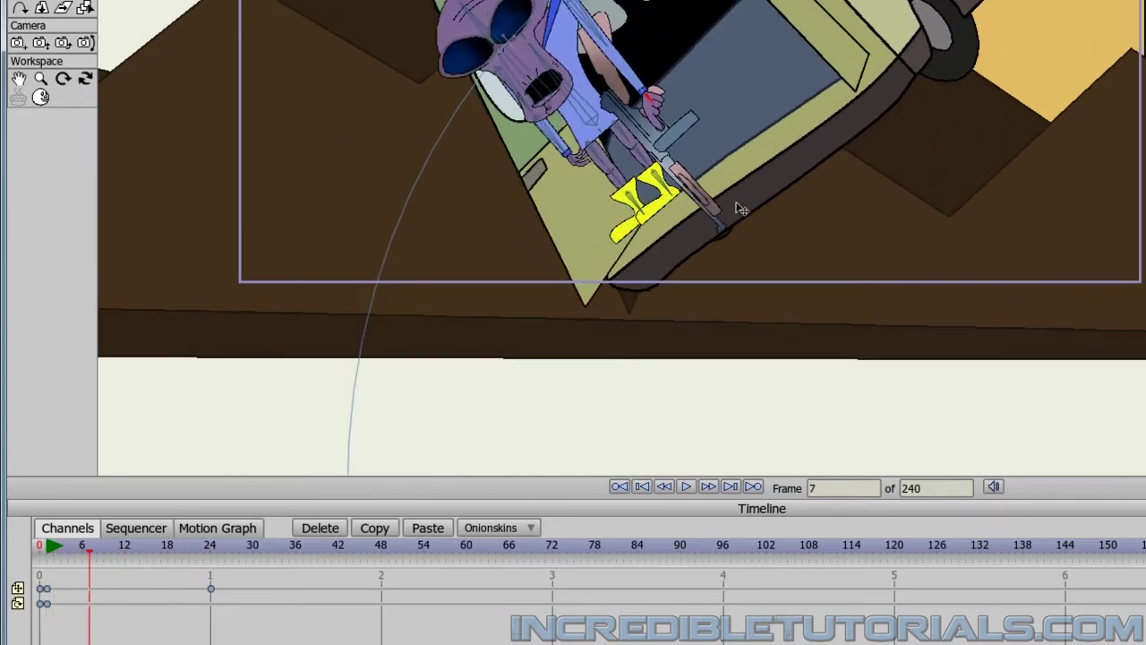
At frame 24, rotate the Alien layer counterclockwise until the alien is upside down
scroll(696, 289, "down", 4)
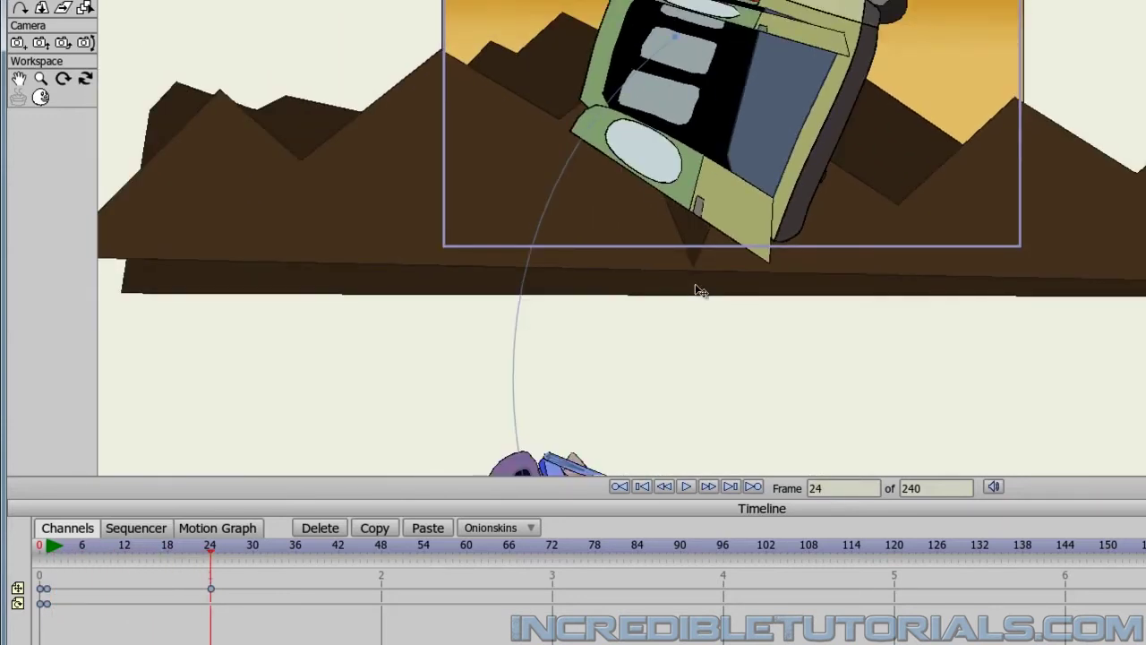
key("3")
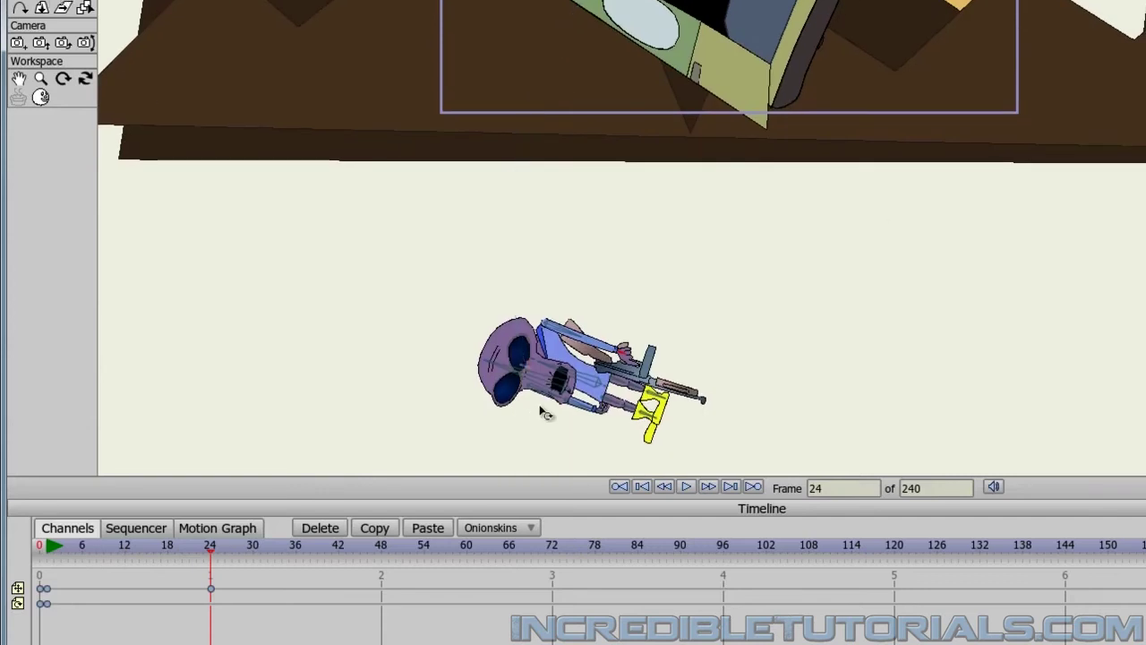
left_click_drag(528, 349, 508, 378)
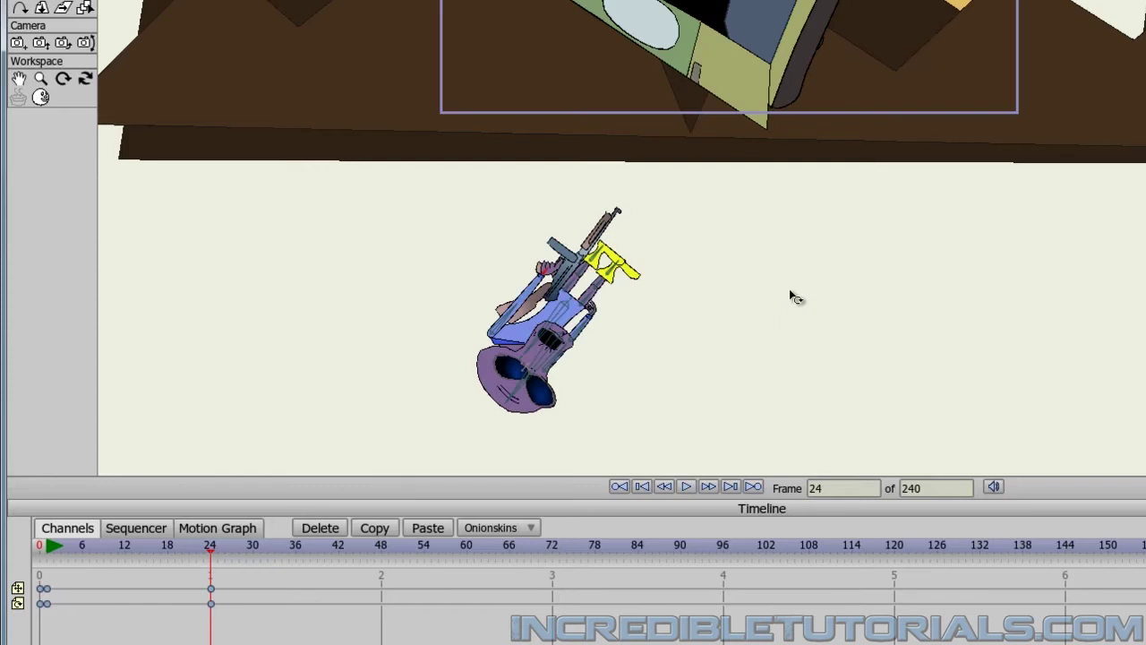
Step back and forth through the first 24 frames to check the alien's tumbling fall
key("Left")
key("Left")
key("Left")
key("Left")
key("Left")
key("Left")
key("Left")
key("Left")
key("Left")
key("Left")
key("Left")
key("Left")
key("Left")
key("Left")
key("Left")
key("Left")
key("Left")
key("Right")
key("Right")
key("Right")
key("Right")
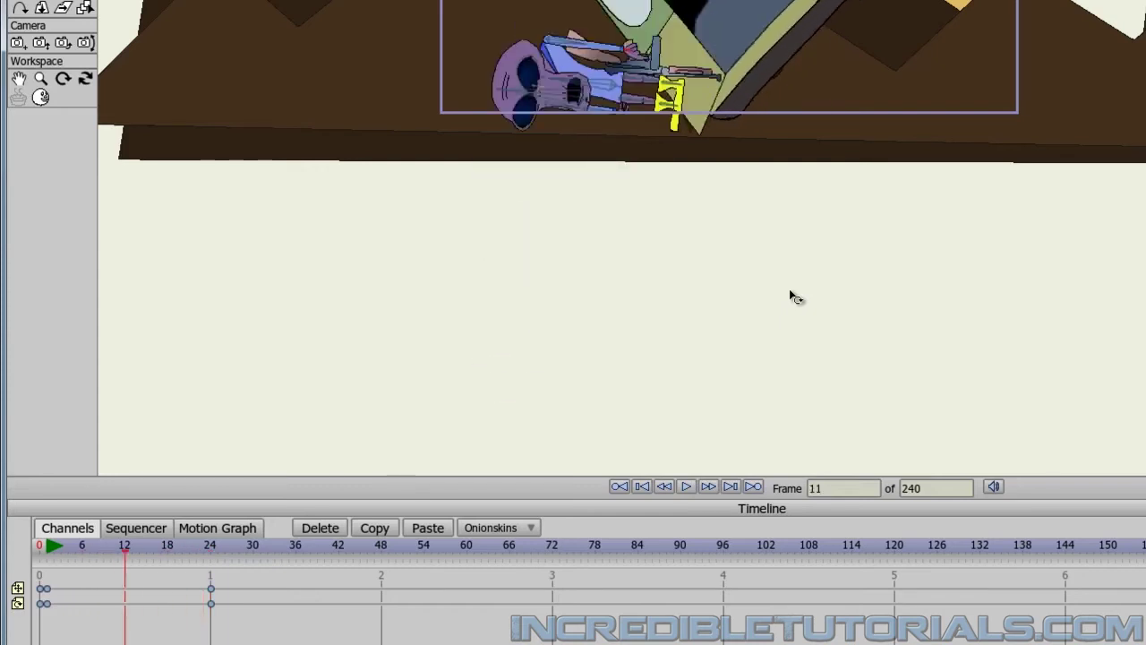
key("Right")
key("Right")
key("Right")
key("Right")
key("Right")
key("Right")
key("Right")
key("Right")
key("Right")
key("Right")
key("Right")
key("Right")
key("Right")
key("Left")
key("Left")
key("Left")
key("Left")
key("Left")
key("Left")
key("Left")
key("Left")
key("Left")
key("Left")
key("Left")
key("Left")
key("Left")
key("Left")
key("Left")
key("Left")
key("Left")
key("Left")
key("Left")
key("Left")
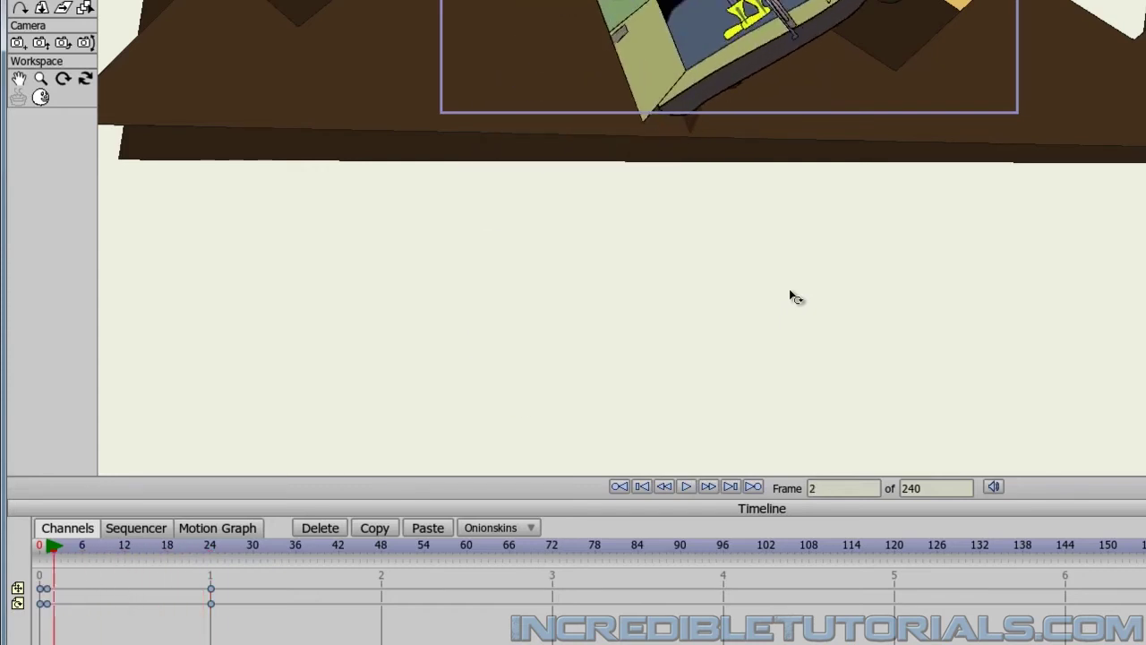
At frame 1, pose the alien's bones with one arm stretched to the open door, the gun arm bent and the legs spread
key("Left")
left_click_drag(771, 67, 772, 245)
scroll(736, 174, "up", 3)
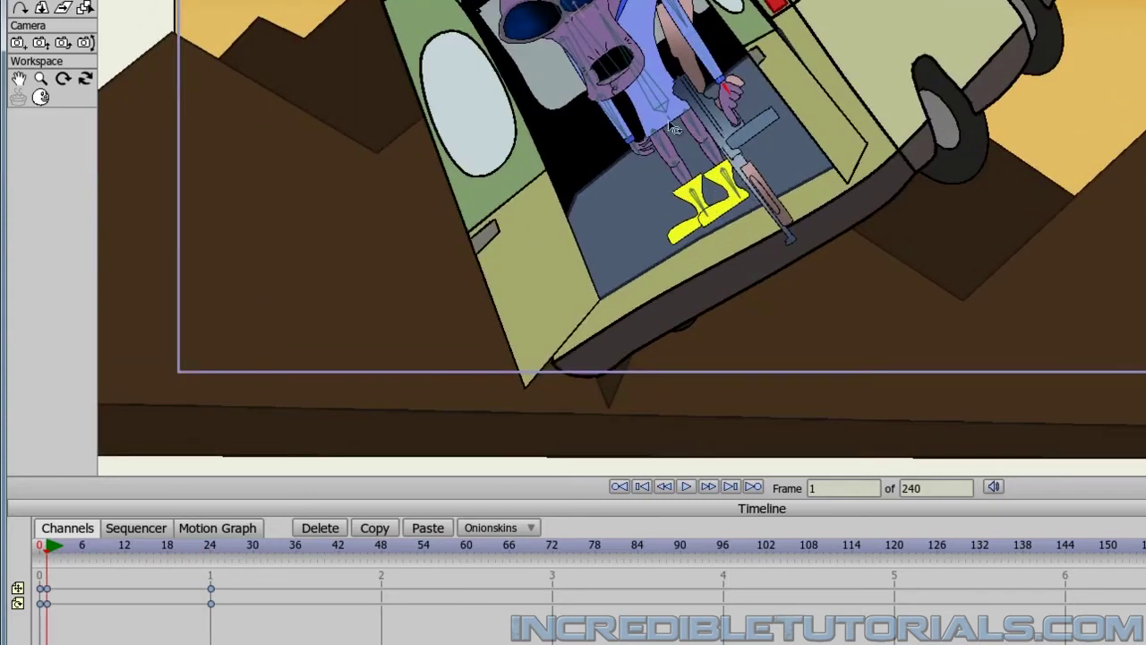
left_click_drag(670, 125, 742, 174)
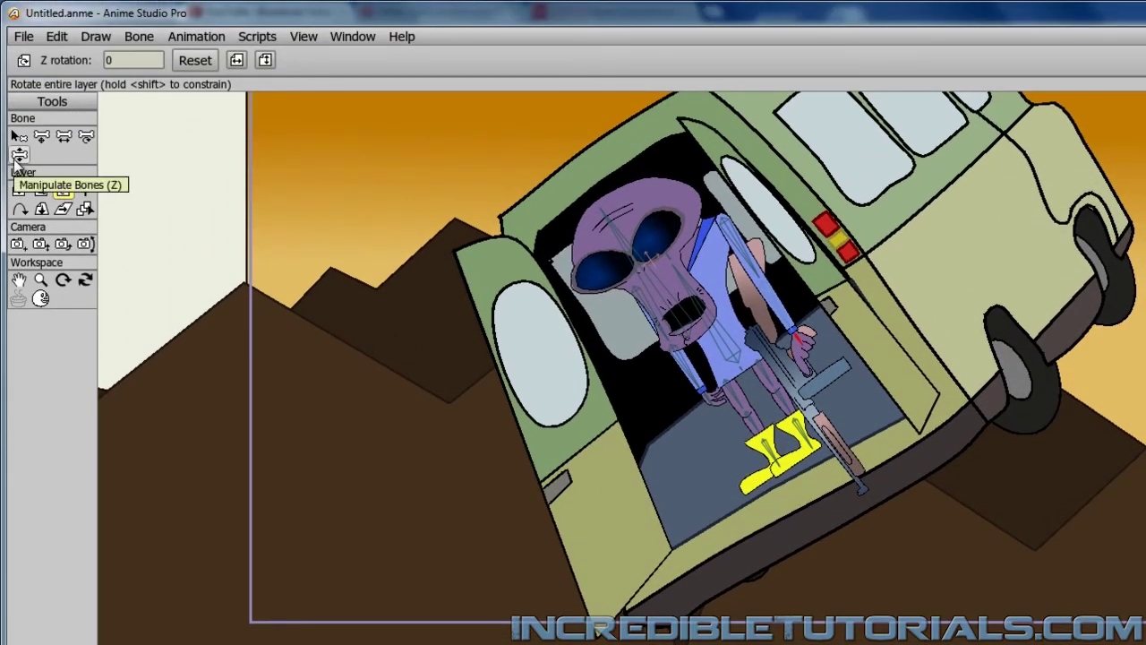
left_click(18, 155)
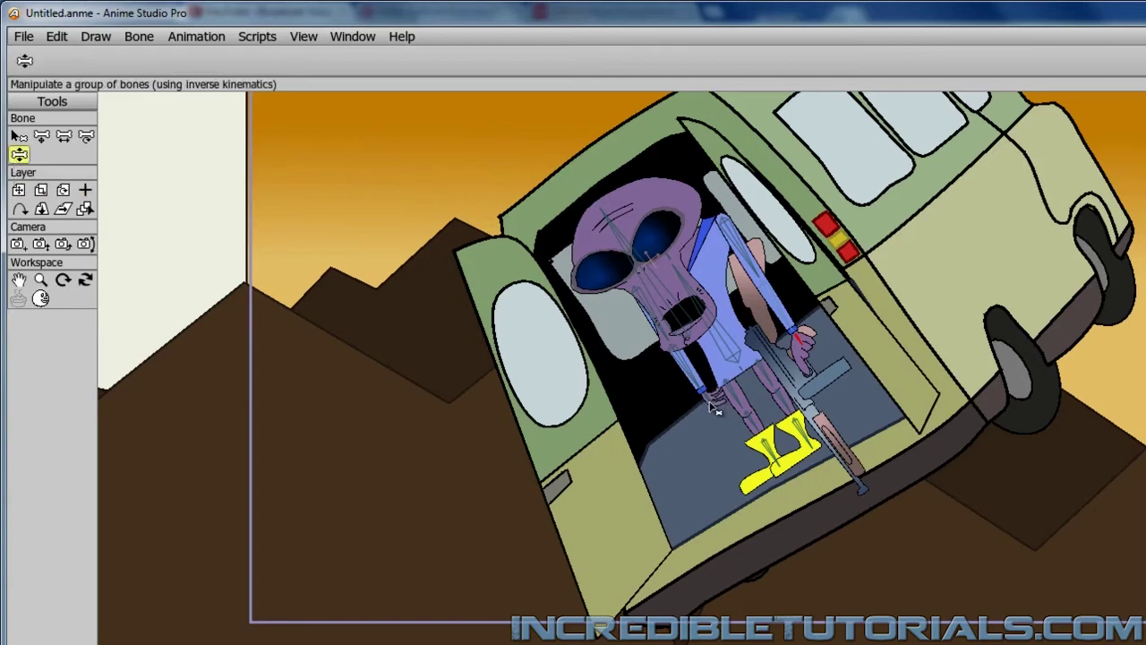
left_click_drag(714, 409, 573, 385)
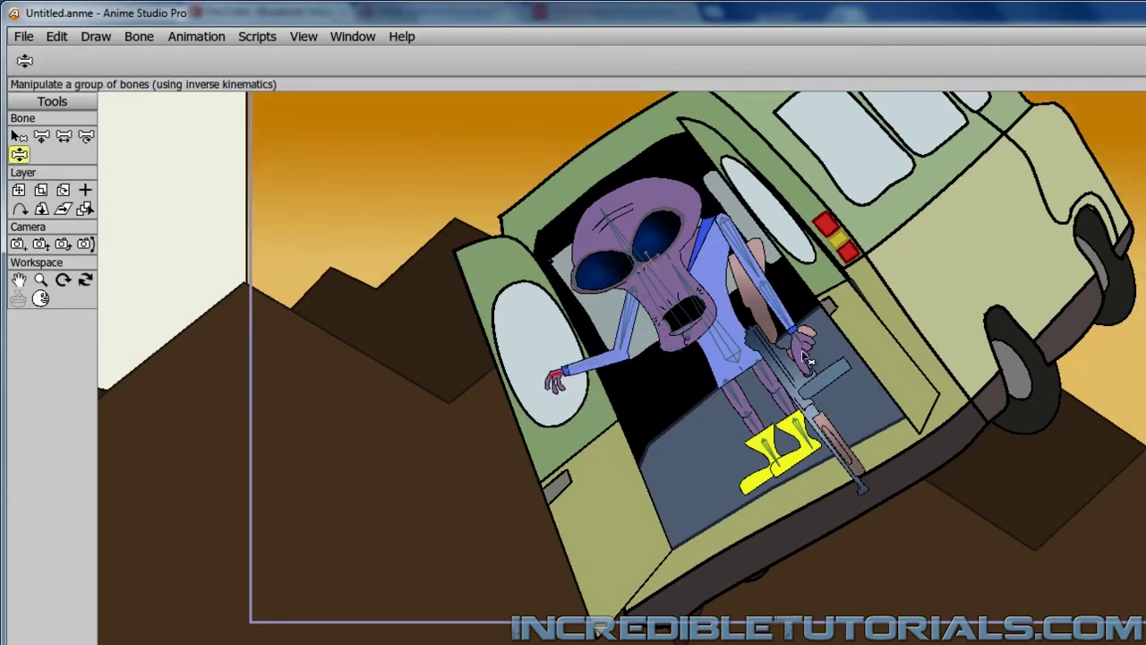
mouse_move(806, 358)
left_mouse_down()
mouse_move(761, 336)
mouse_move(750, 296)
mouse_move(772, 315)
left_mouse_up()
mouse_move(813, 440)
left_mouse_down()
mouse_move(853, 414)
mouse_move(855, 365)
left_mouse_up()
left_click_drag(790, 468, 745, 452)
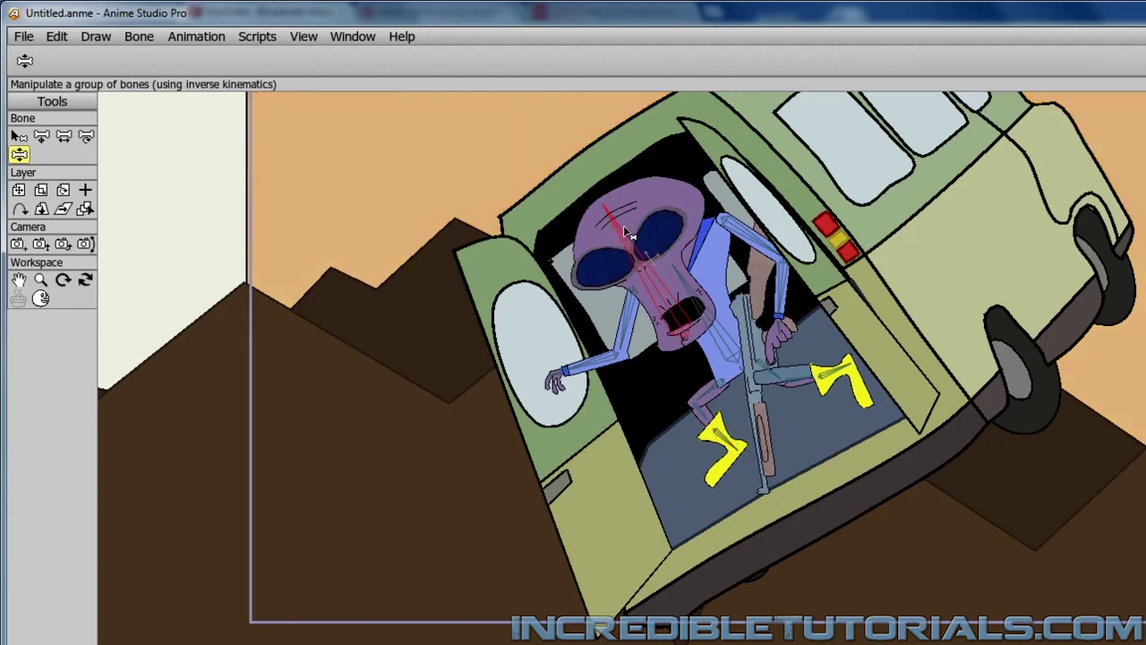
left_click_drag(637, 224, 632, 221)
At frame 24, swing the alien's gun arm outward, extend the other arm past the head, and adjust the legs and upper body
key("space")
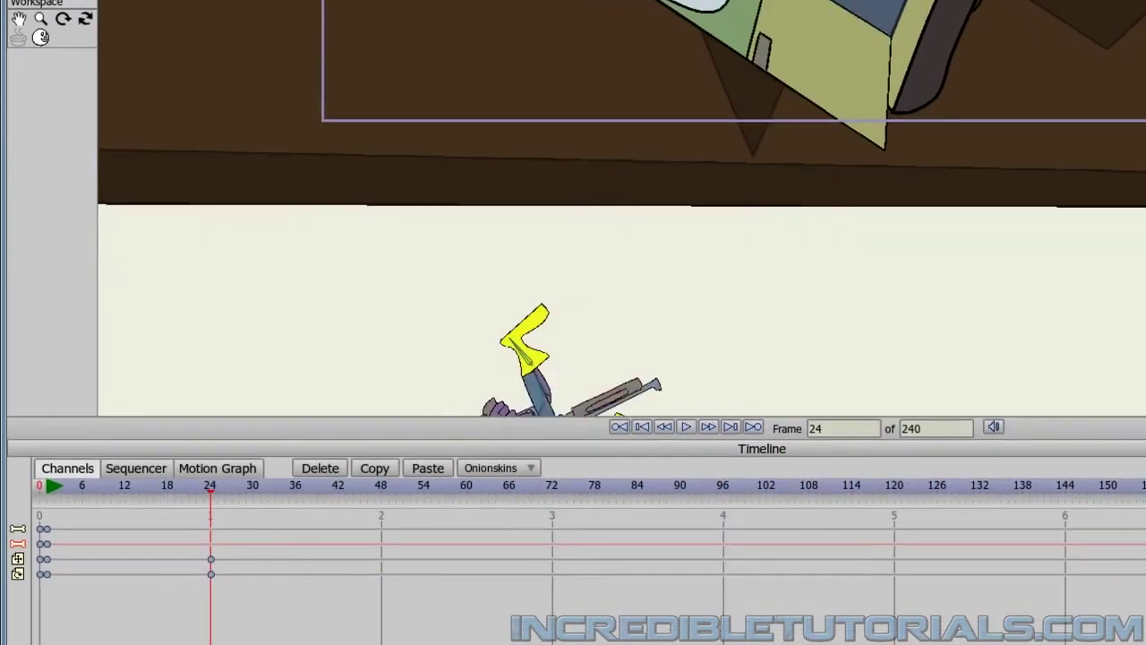
left_click_drag(600, 76, 621, 0)
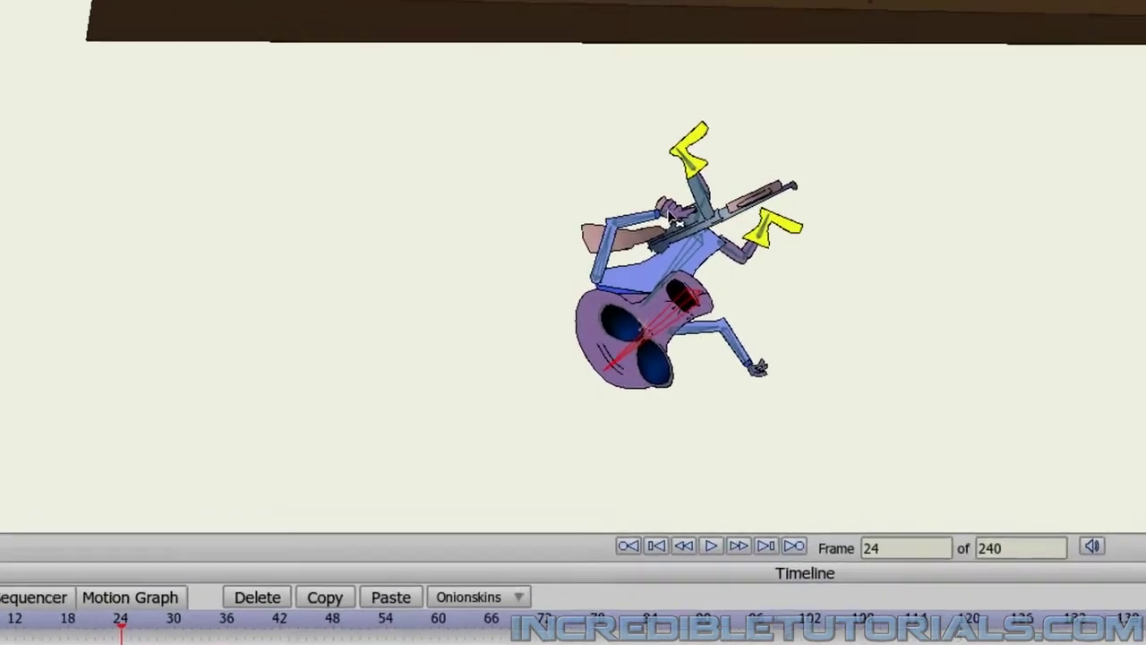
left_click_drag(652, 154, 639, 129)
left_click_drag(654, 188, 526, 197)
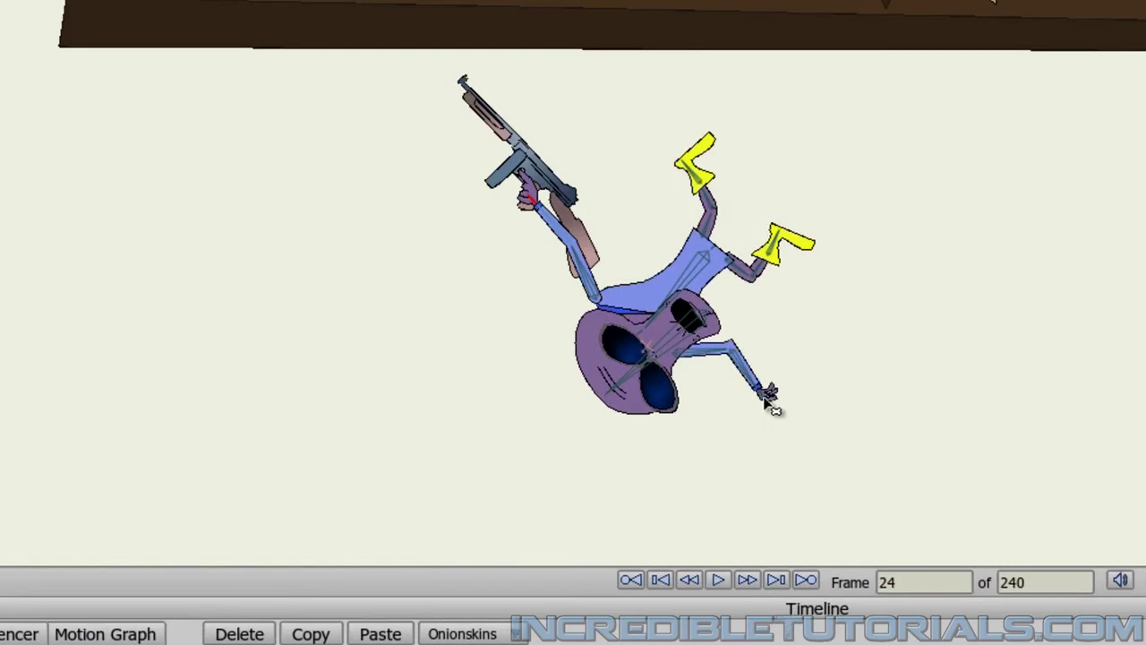
left_click_drag(768, 403, 696, 563)
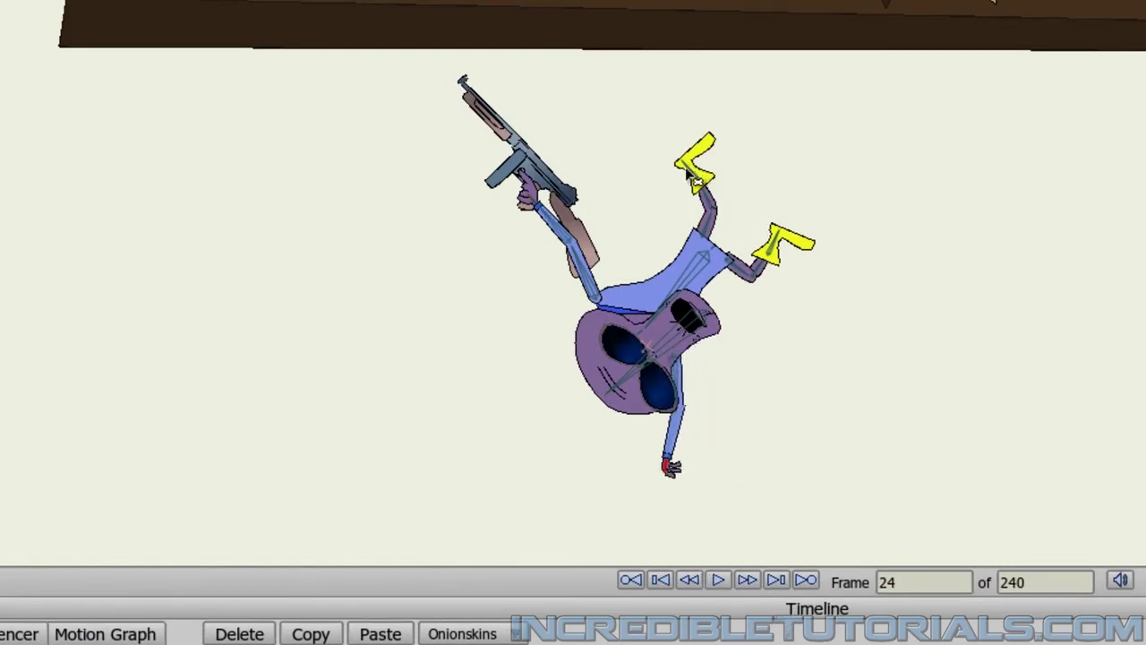
left_click_drag(697, 179, 772, 86)
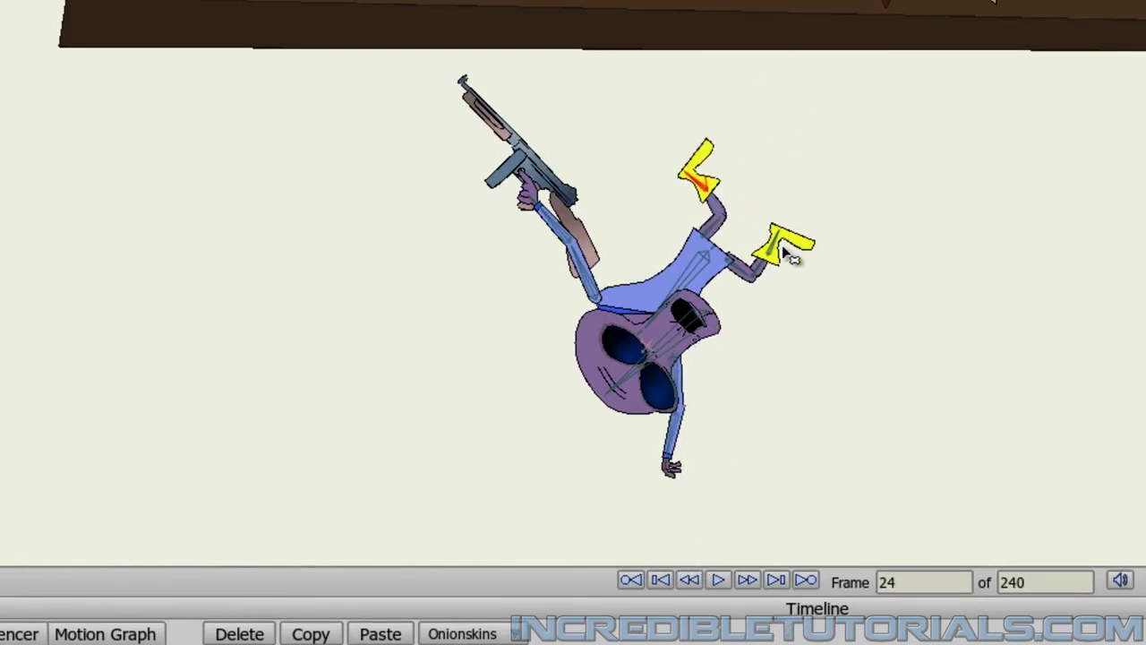
left_click_drag(792, 257, 805, 276)
left_click_drag(683, 285, 660, 277)
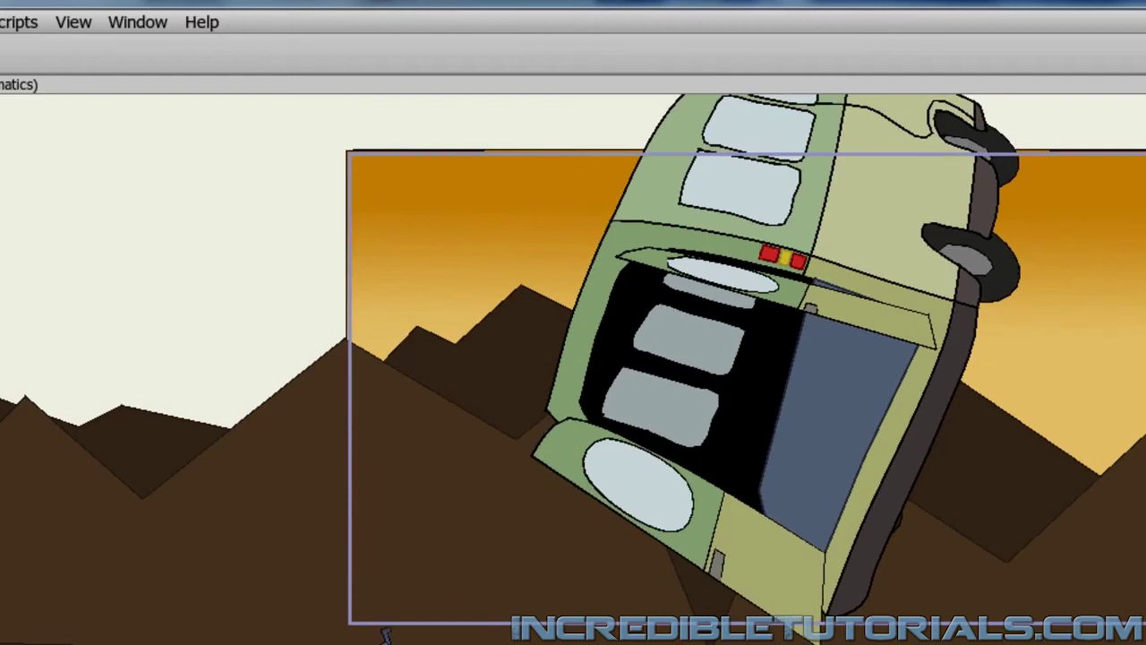
Step through the animation from frame 1 to check the van's rotation together with the alien's fall
key("1")
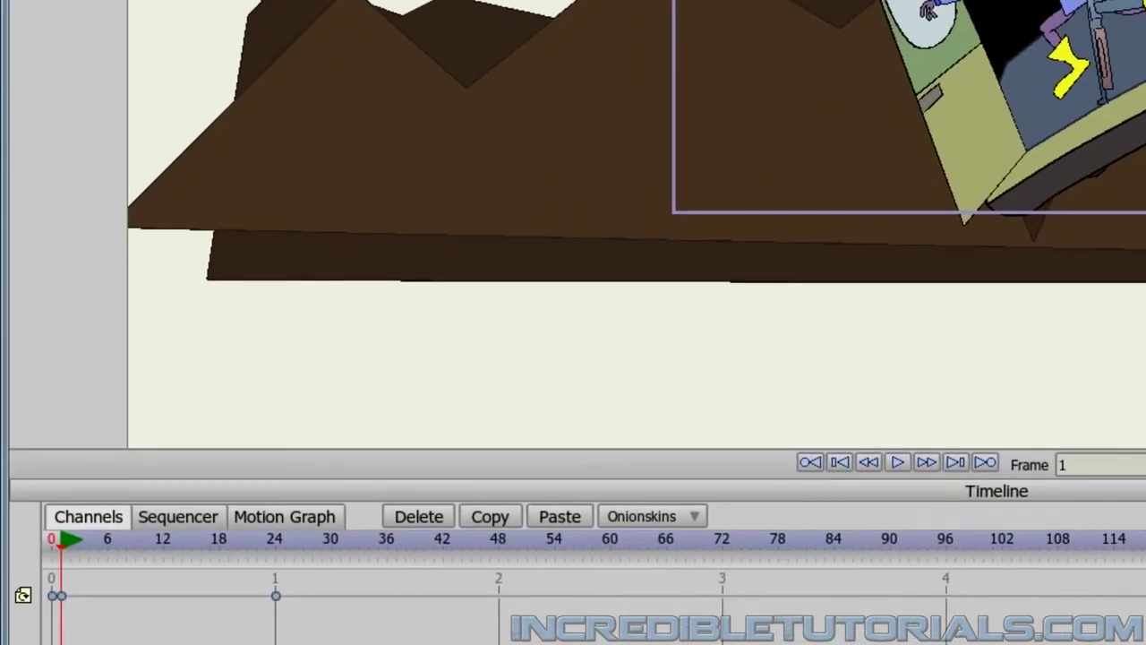
key("Right")
key("Right")
key("Right")
key("Right")
key("Right")
key("Right")
key("Right")
key("Right")
key("Right")
key("Right")
key("Right")
key("Right")
key("Right")
key("Right")
key("Right")
key("Right")
key("Right")
key("Right")
key("Right")
key("Right")
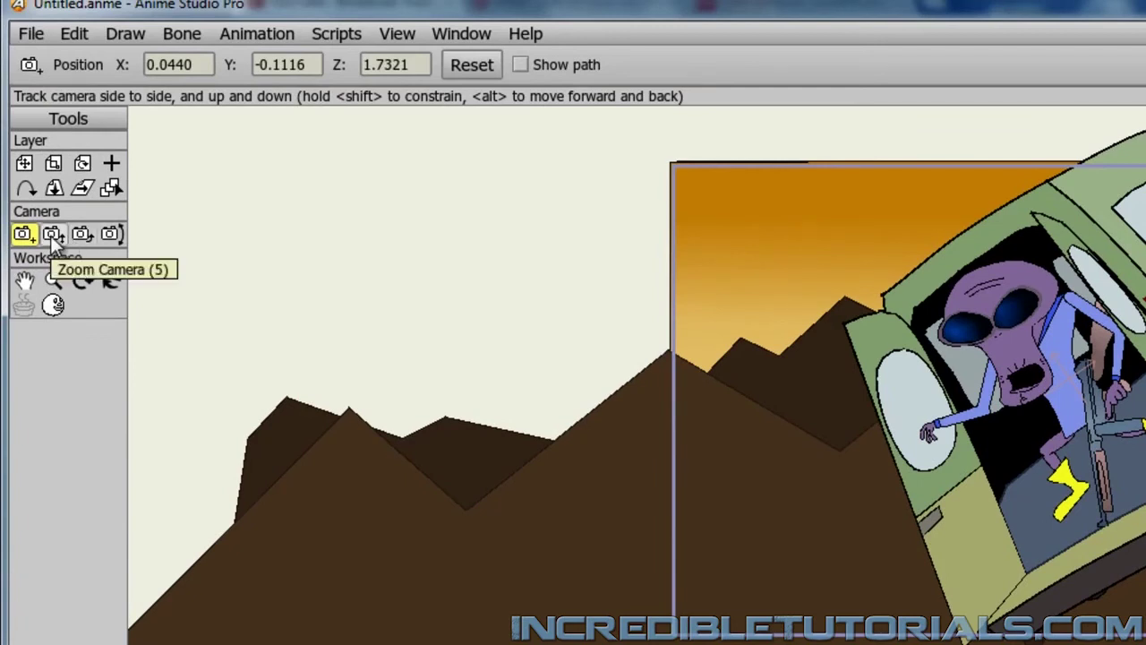
At frame 1, zoom the camera in on the alien and van, and track it to reframe them
left_click(53, 234)
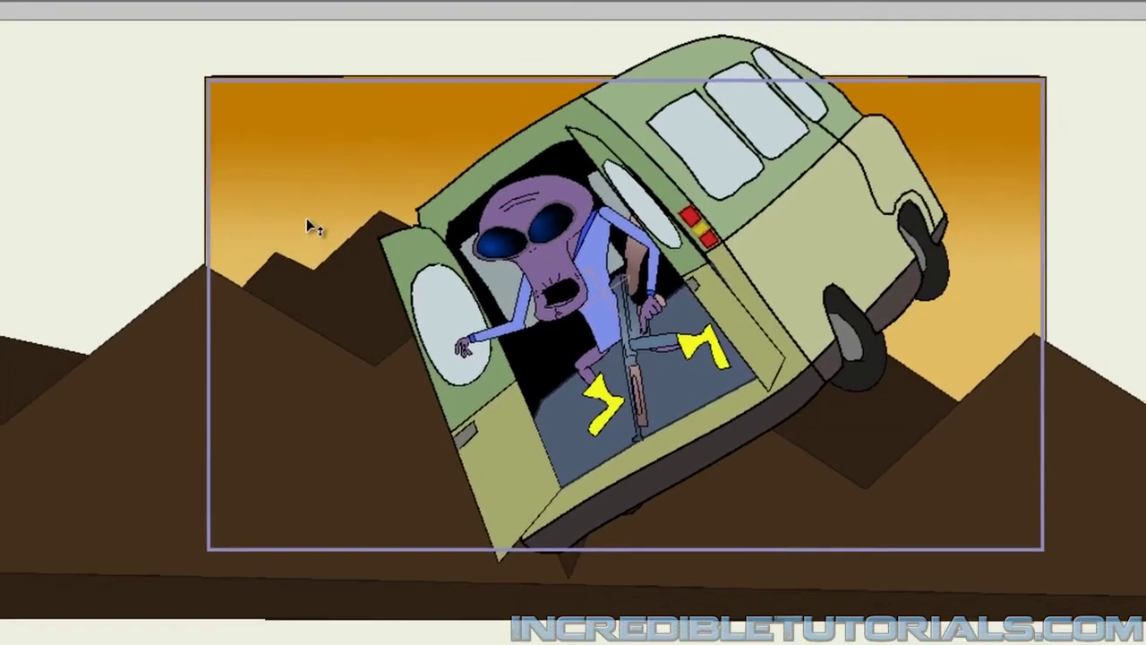
left_click_drag(346, 194, 341, 405)
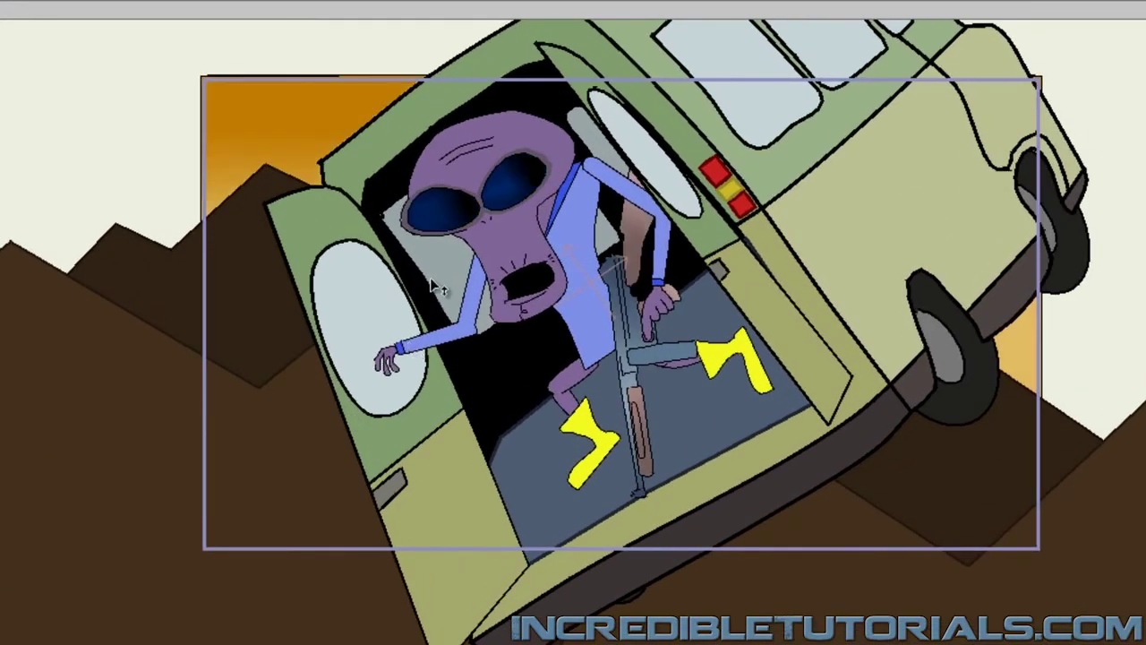
left_click_drag(431, 281, 430, 295)
key("4")
left_click_drag(330, 233, 321, 273)
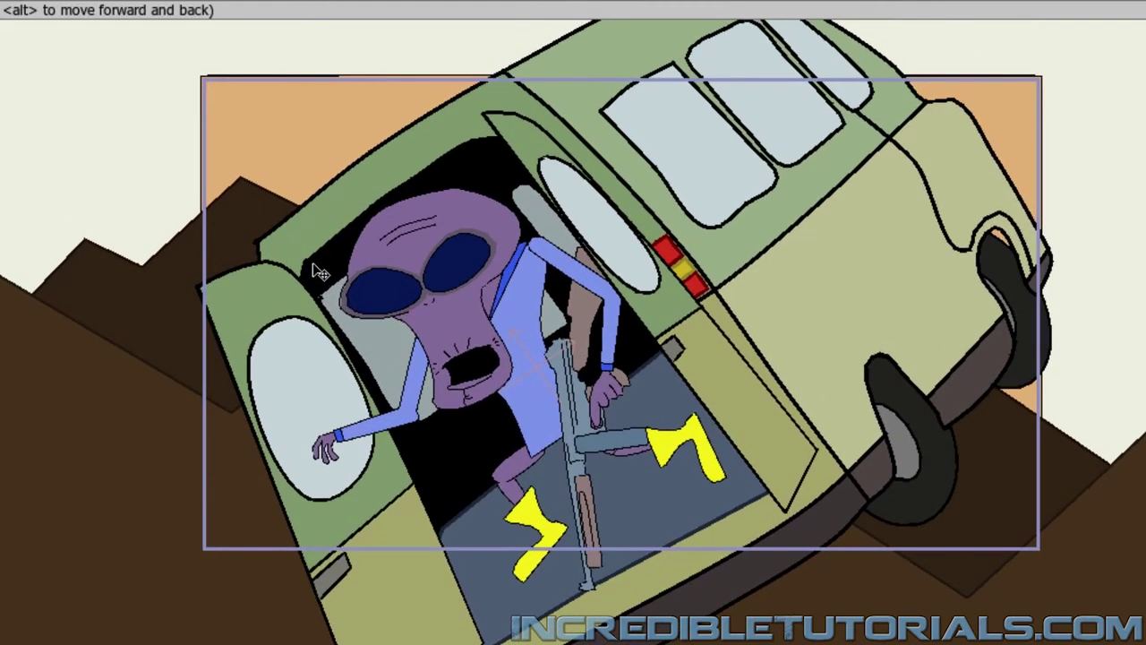
key("space")
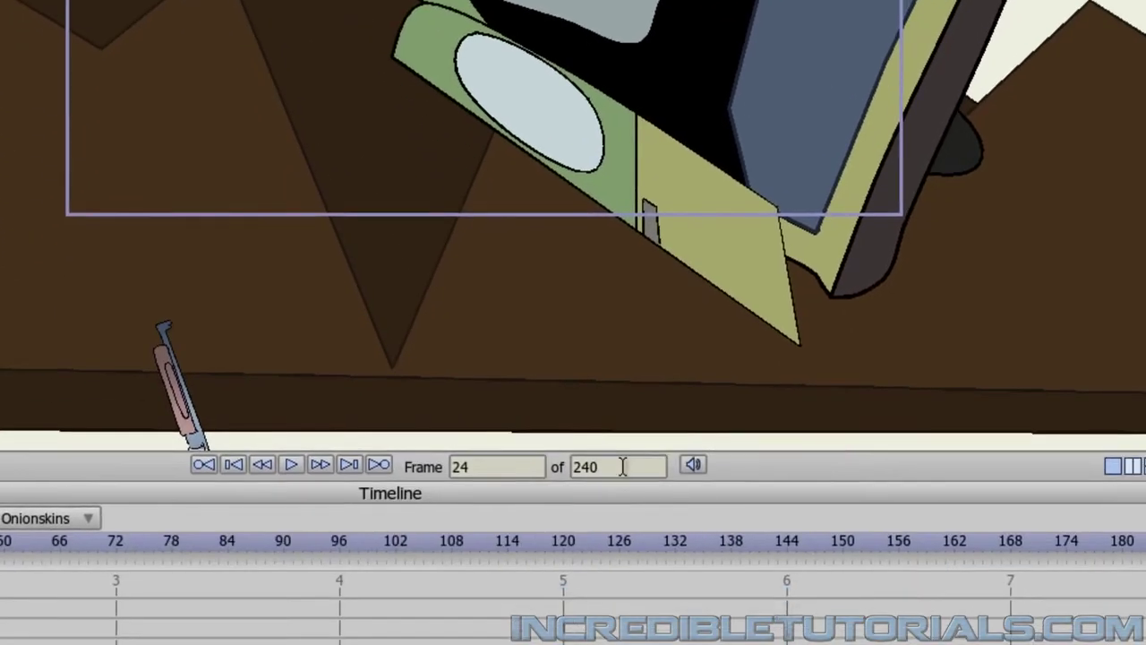
Set the animation's total length to 24 frames
left_click(622, 459)
left_click_drag(621, 459, 548, 461)
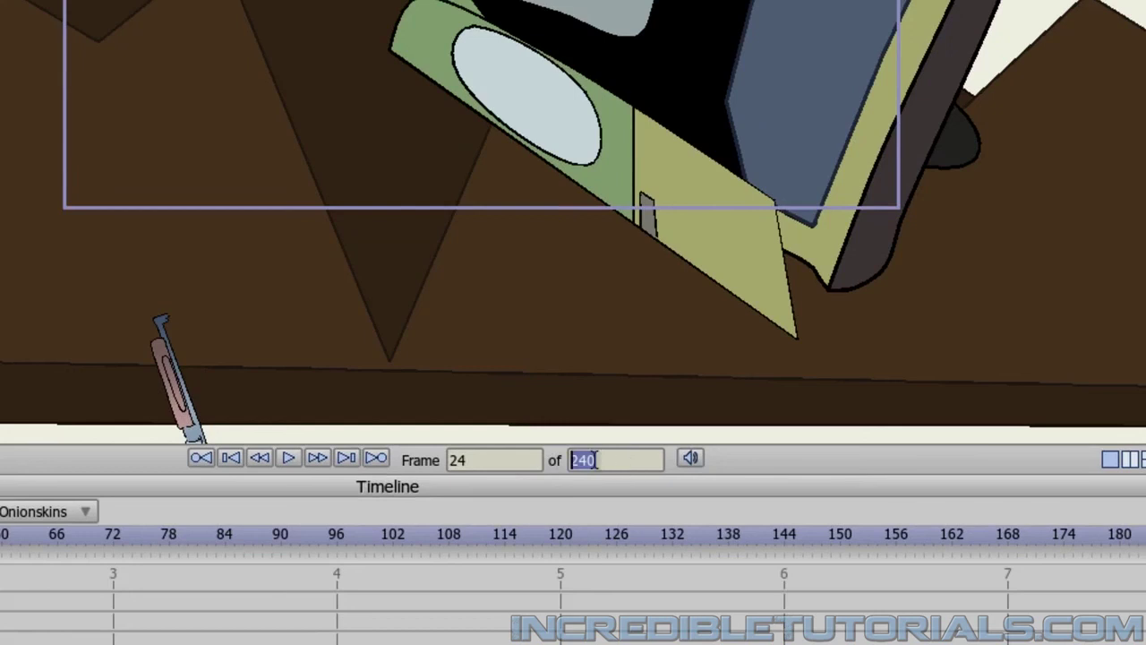
type("24")
key("Return")
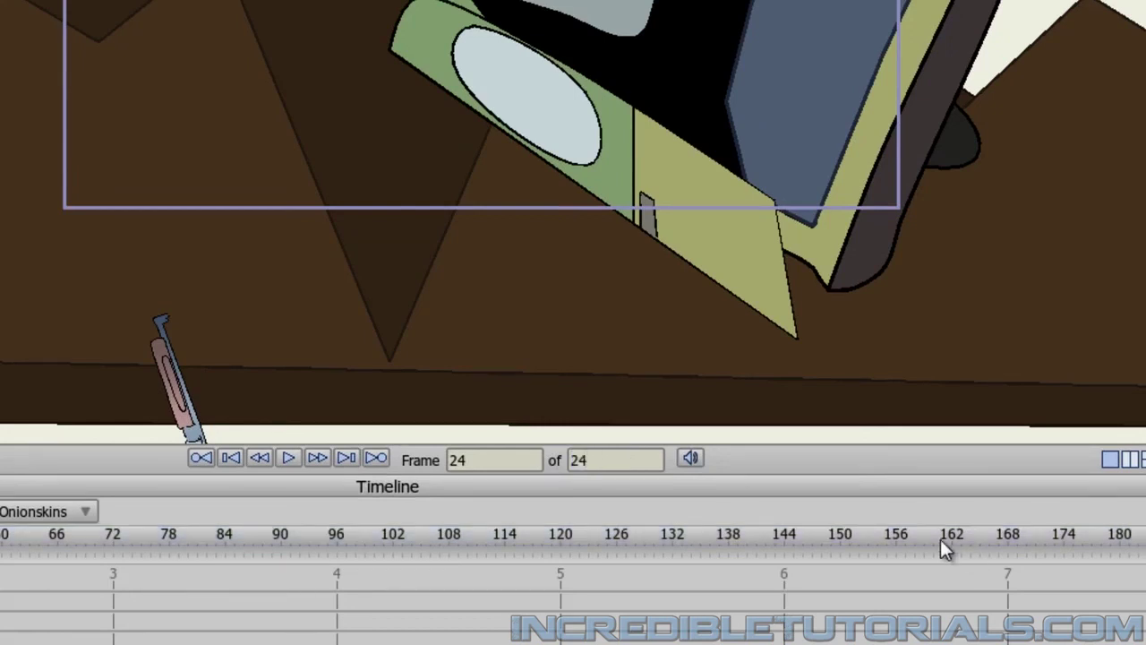
Step backward from frame 24 to frame 5 and forward again to review the alien's fall from the rotating van
key("Left")
key("Left")
key("Left")
key("Left")
key("Left")
key("Left")
key("Left")
key("Left")
key("Left")
key("Left")
key("Left")
key("Left")
key("Left")
key("Left")
key("Left")
key("Left")
key("Left")
key("Left")
key("Left")
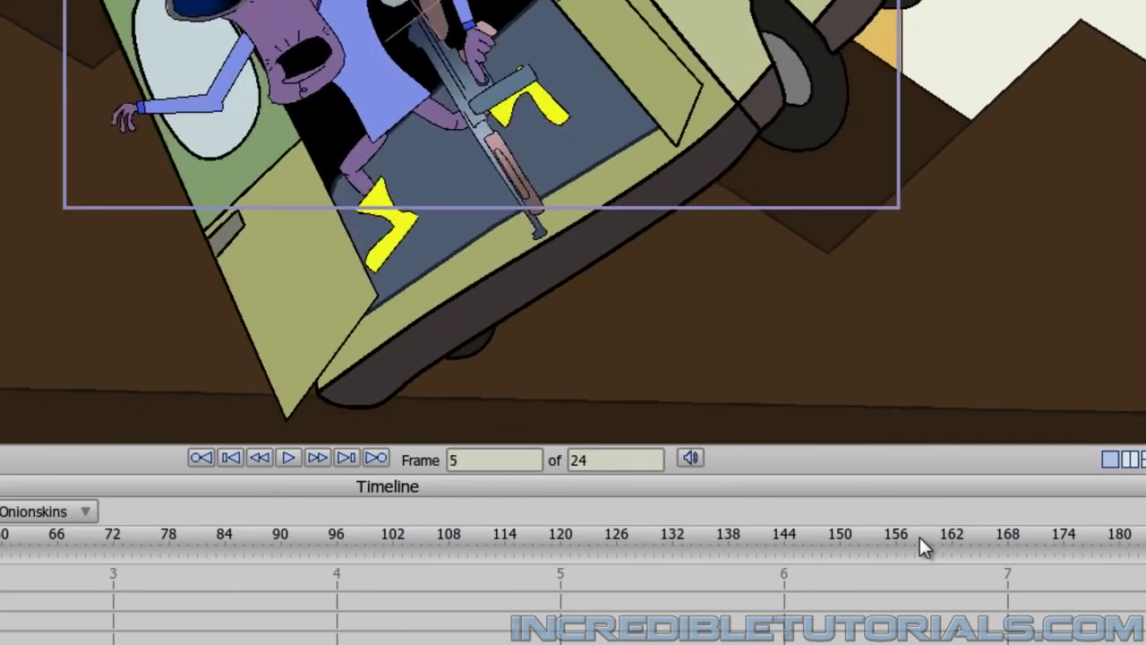
key("Right")
key("Right")
key("Right")
key("Right")
key("Right")
key("Right")
key("Right")
key("Right")
key("Right")
key("Right")
key("Right")
key("Right")
key("Right")
key("Right")
key("Right")
key("Right")
key("Right")
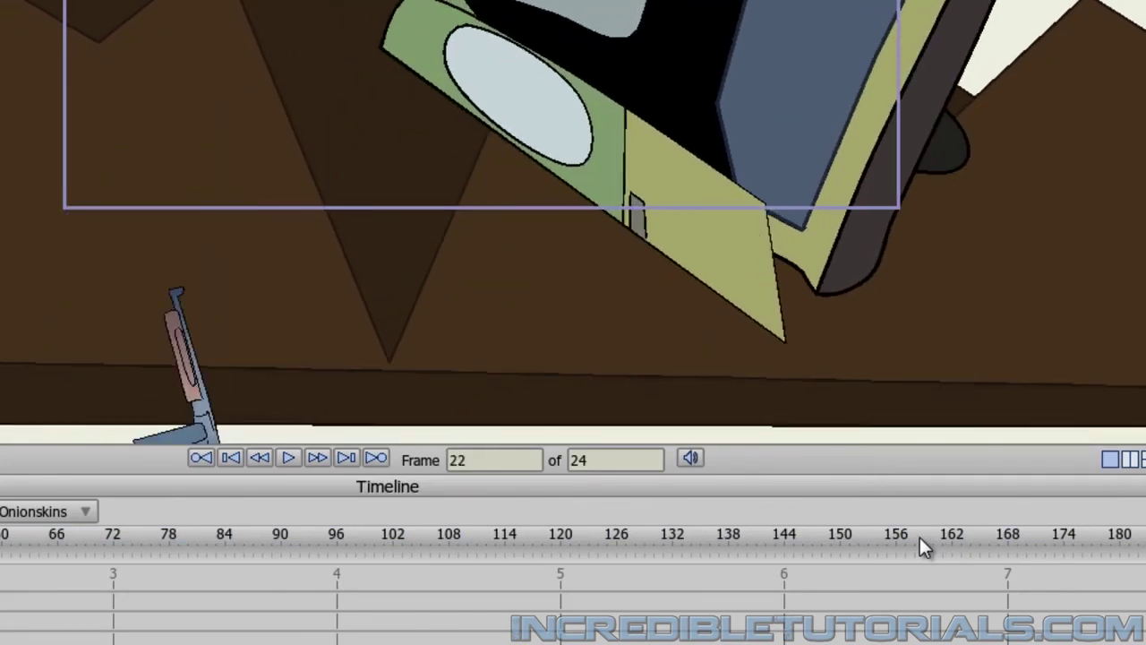
key("Right")
key("Right")
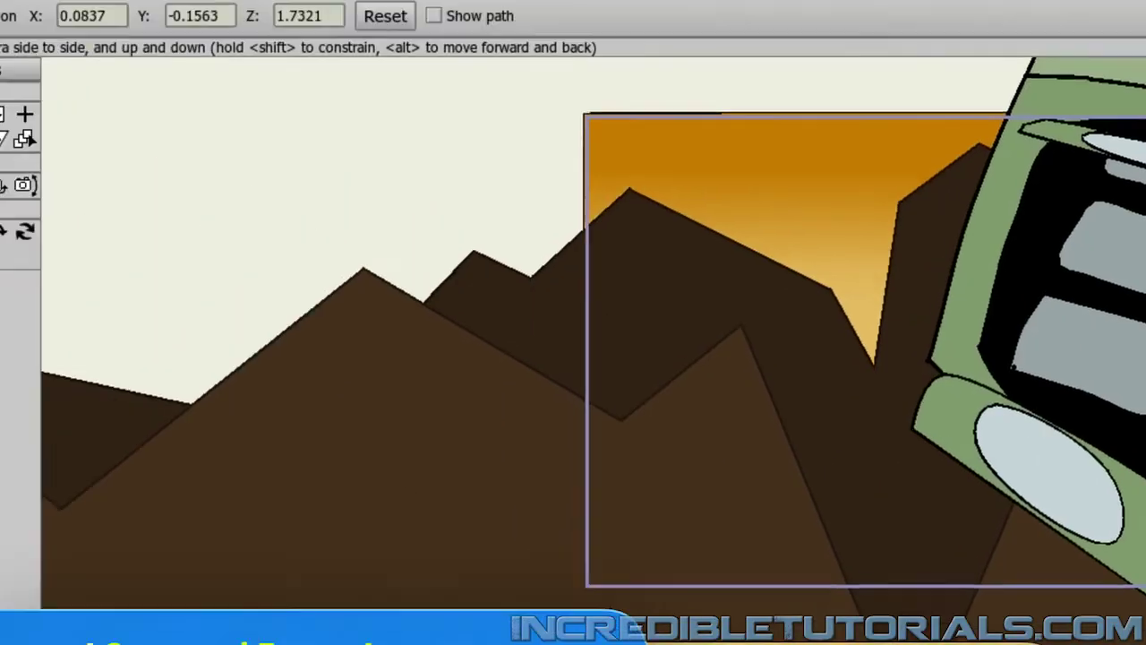
Locate the commands for saving the project and exporting the animation
left_click(25, 49)
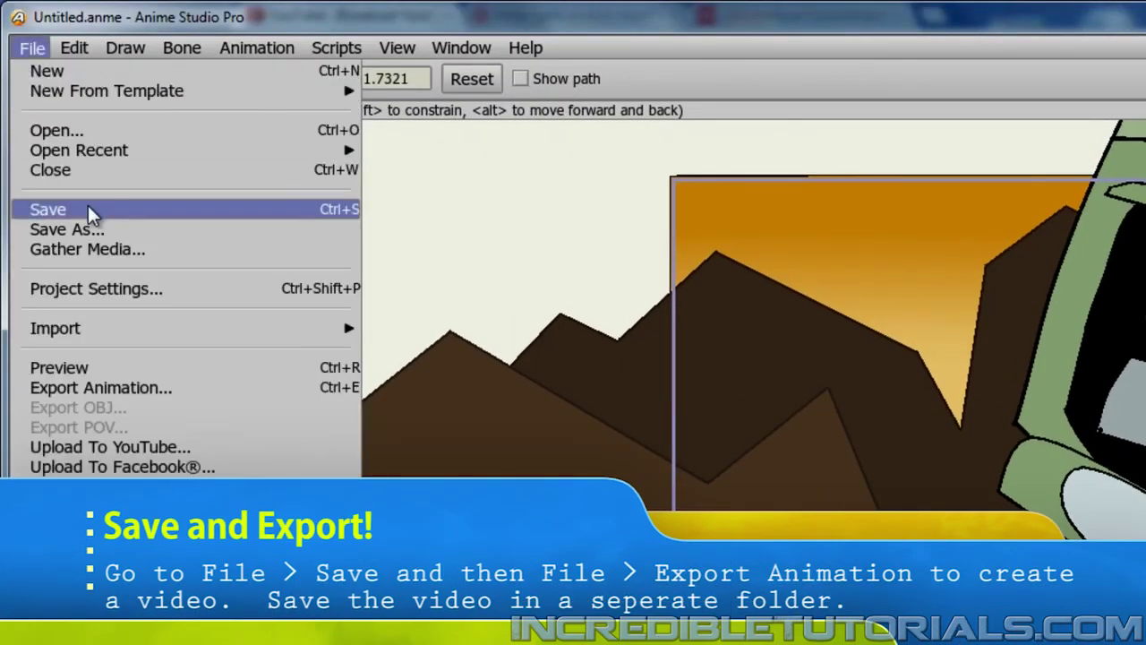
mouse_move(265, 38)
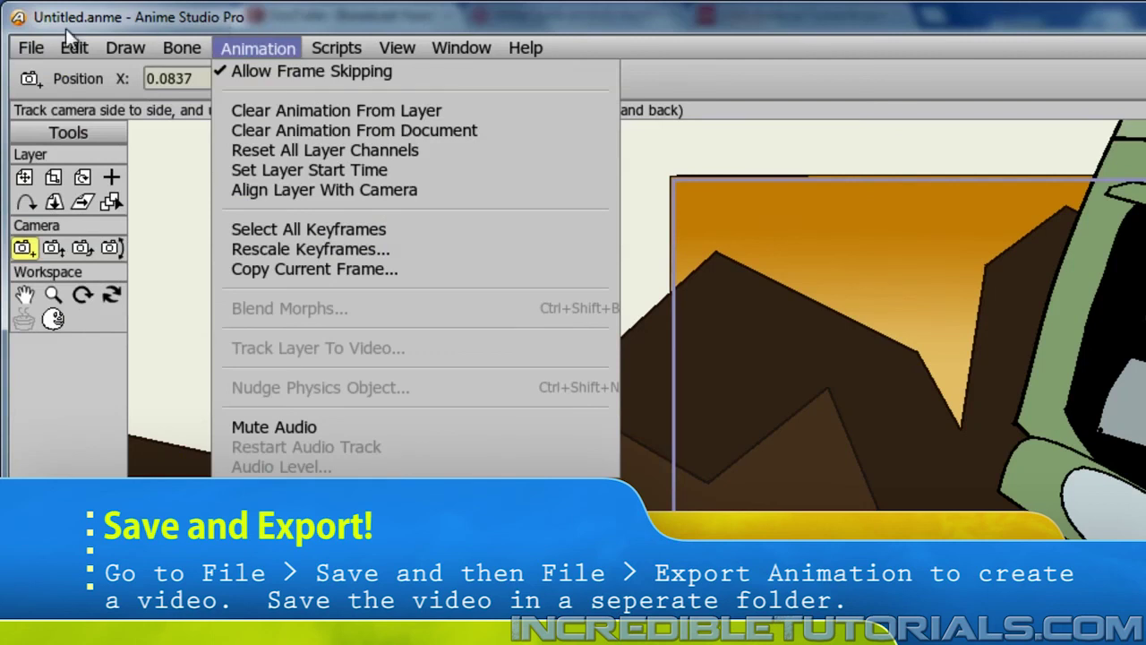
mouse_move(29, 49)
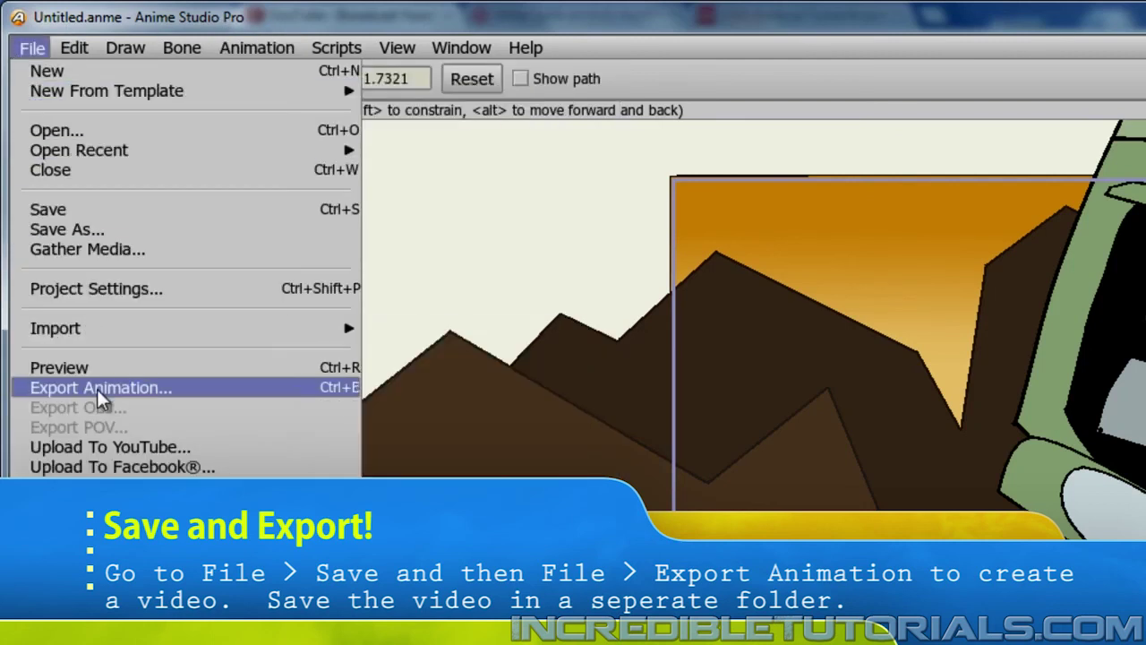